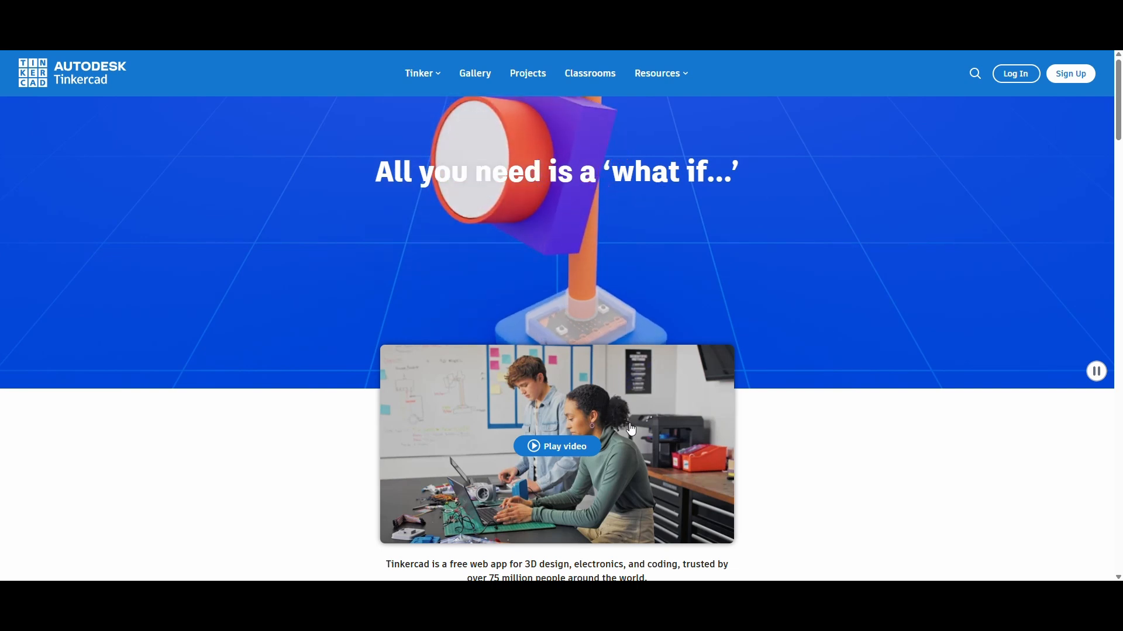
Start tinkering from the Tinkercad landing page and choose to create a personal account.
scroll(611, 409, "down", 3)
scroll(602, 381, "down", 2)
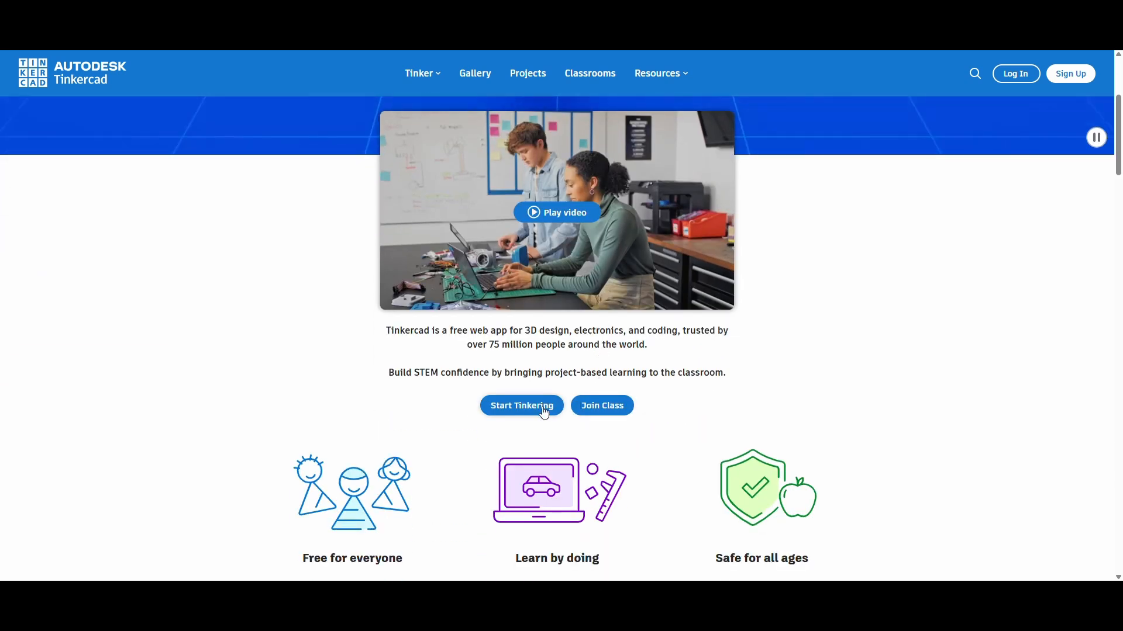
left_click(542, 406)
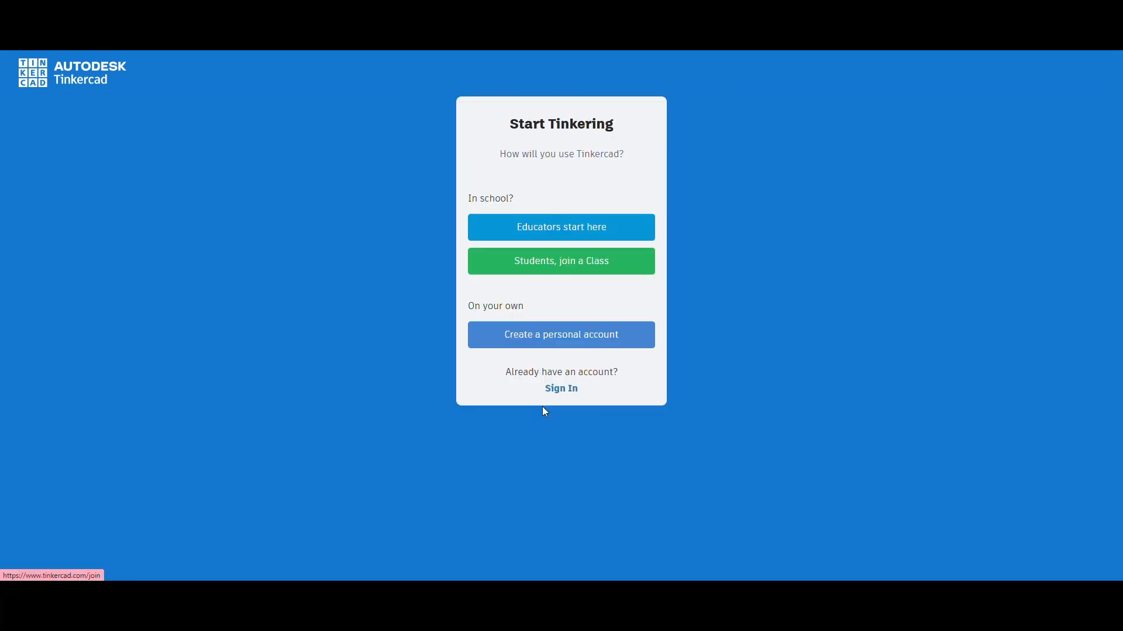
left_click(552, 338)
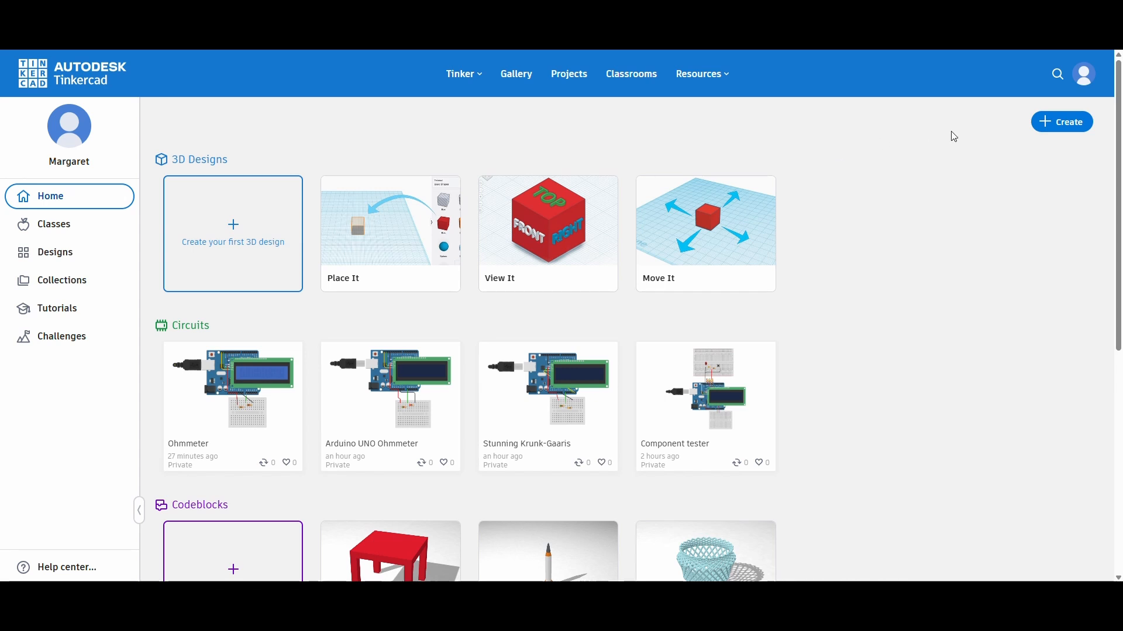
Create a new Circuits design and rename it Ohmmeter.
left_click(1067, 127)
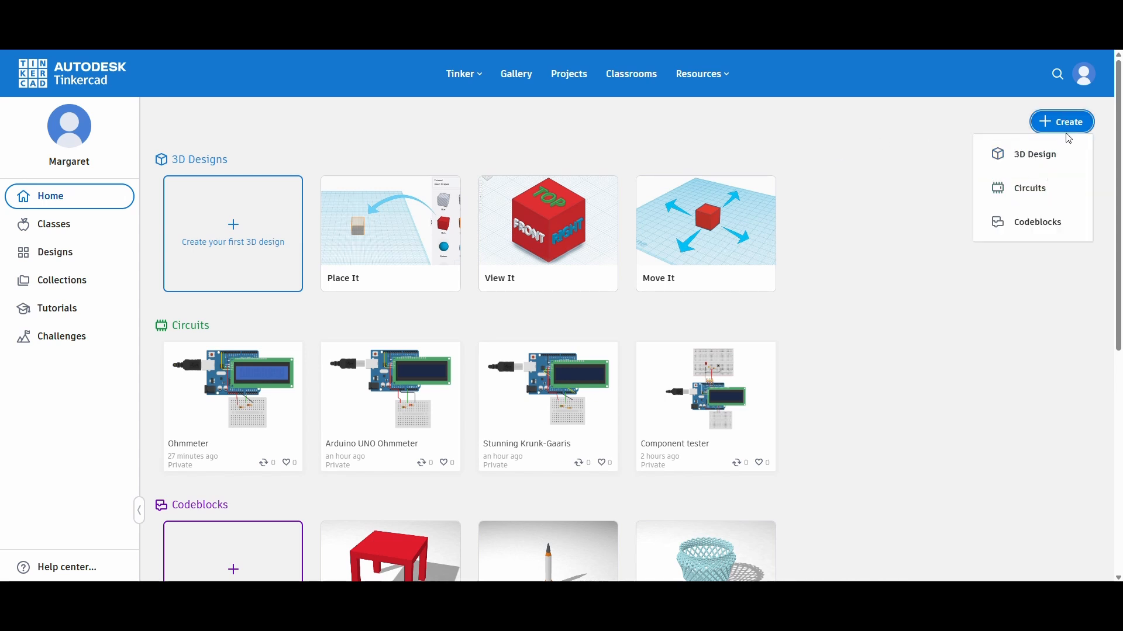
left_click(1065, 197)
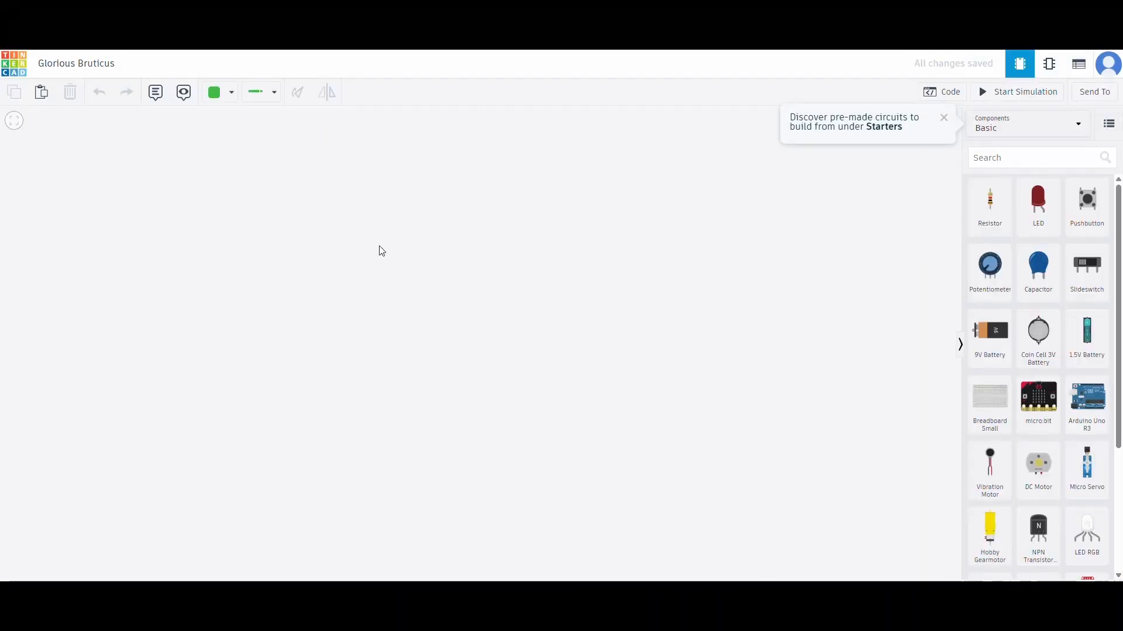
left_click(105, 62)
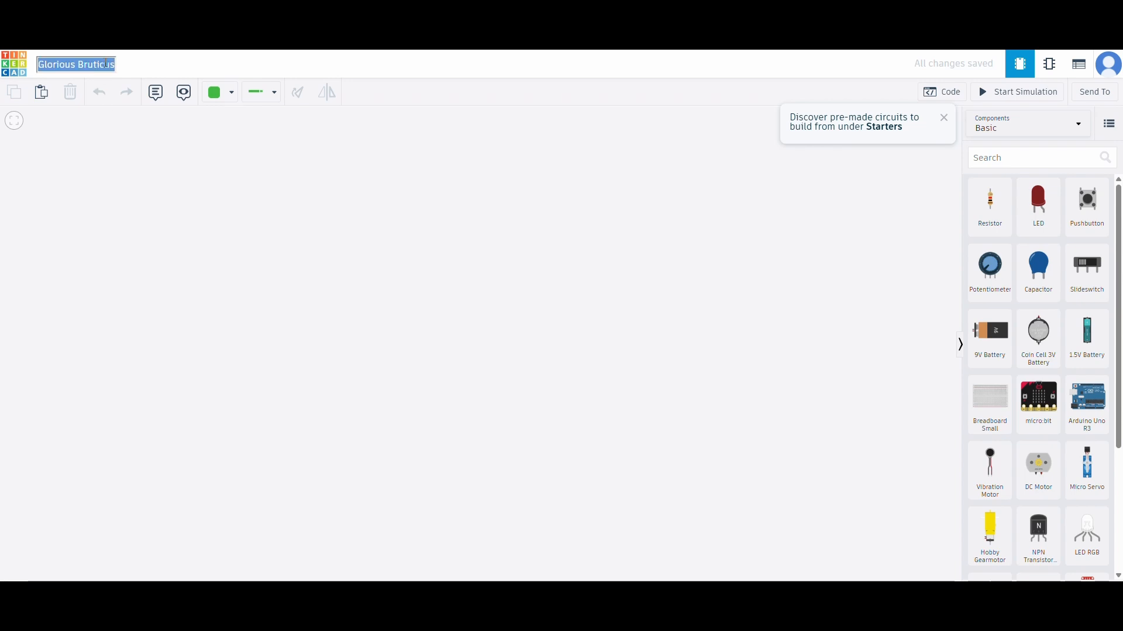
type("0hmmeter")
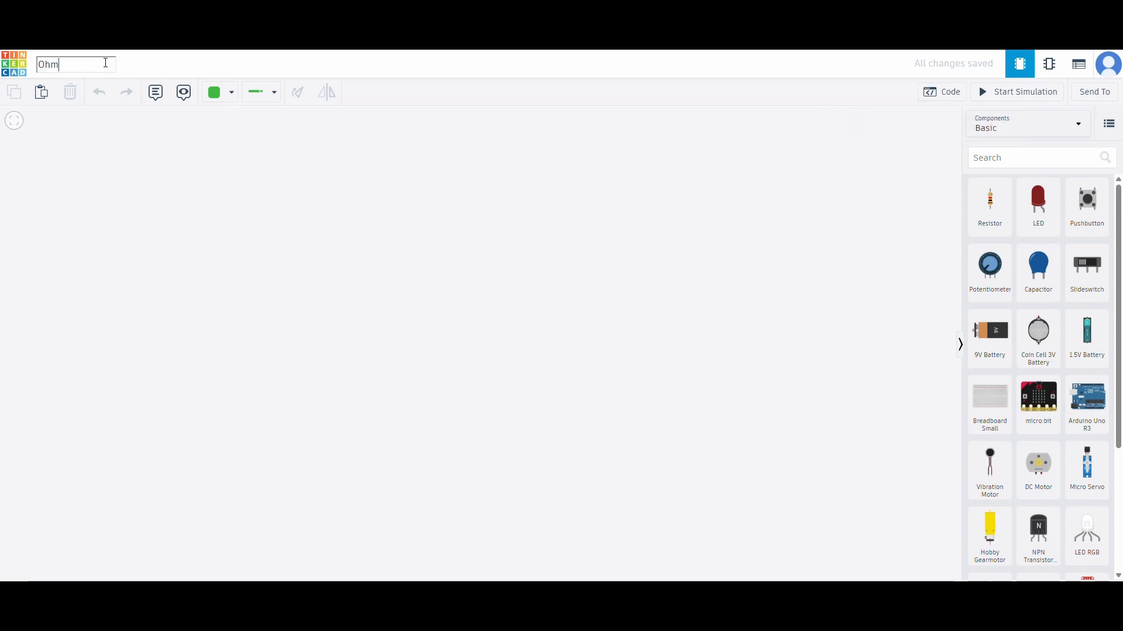
key("Return")
Place the LCD starter circuit from the Arduino starters on the workplane.
left_click(1033, 135)
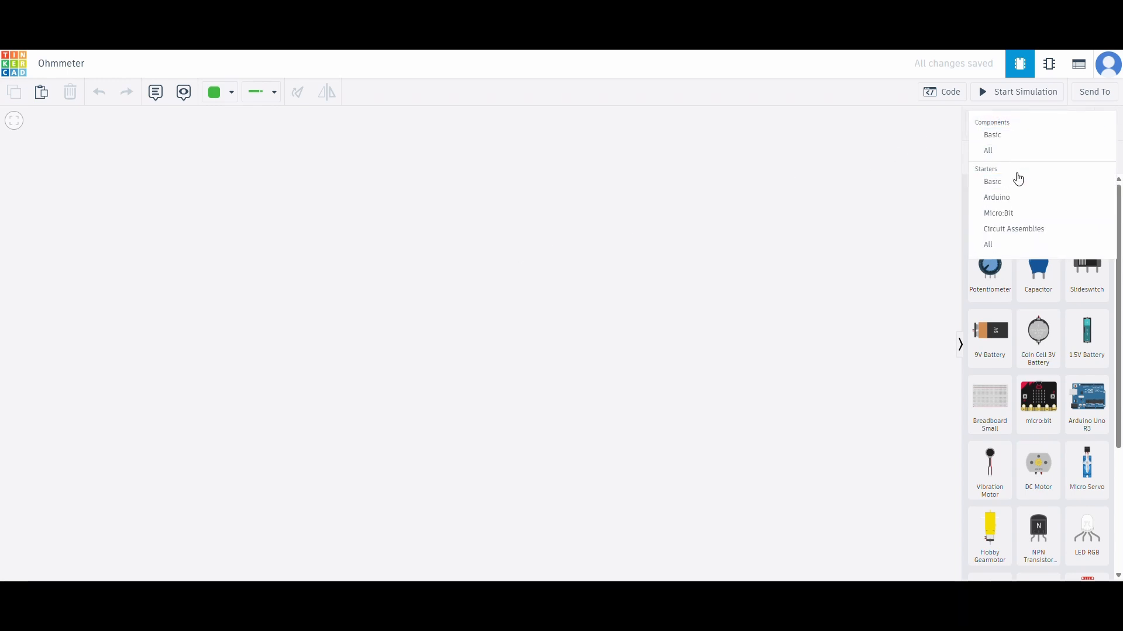
left_click(1016, 202)
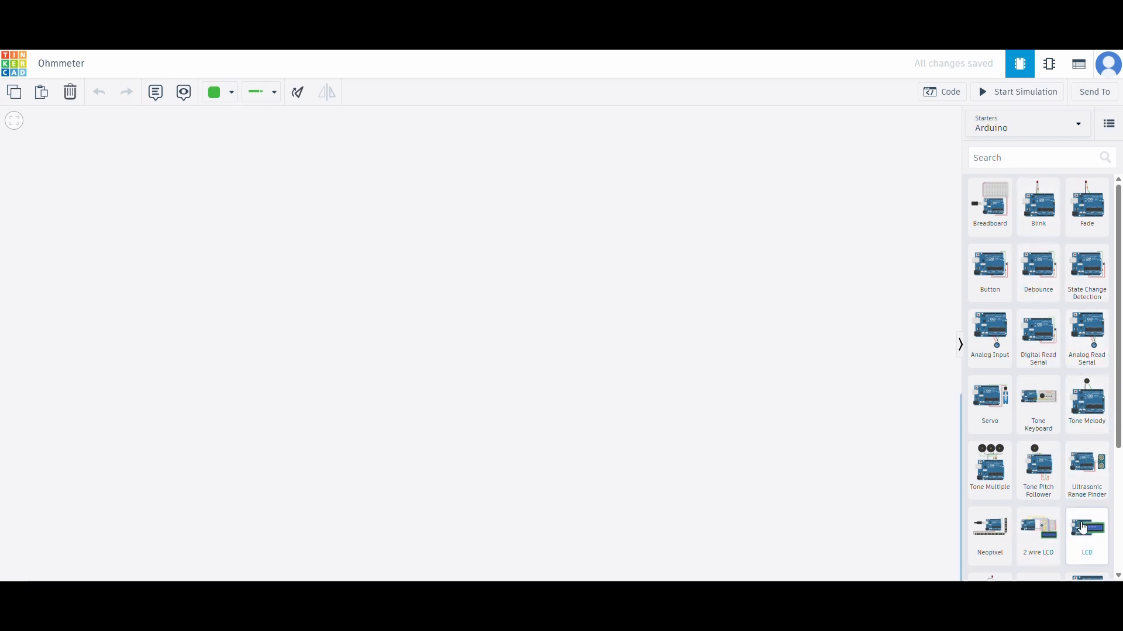
left_click_drag(1074, 533, 417, 341)
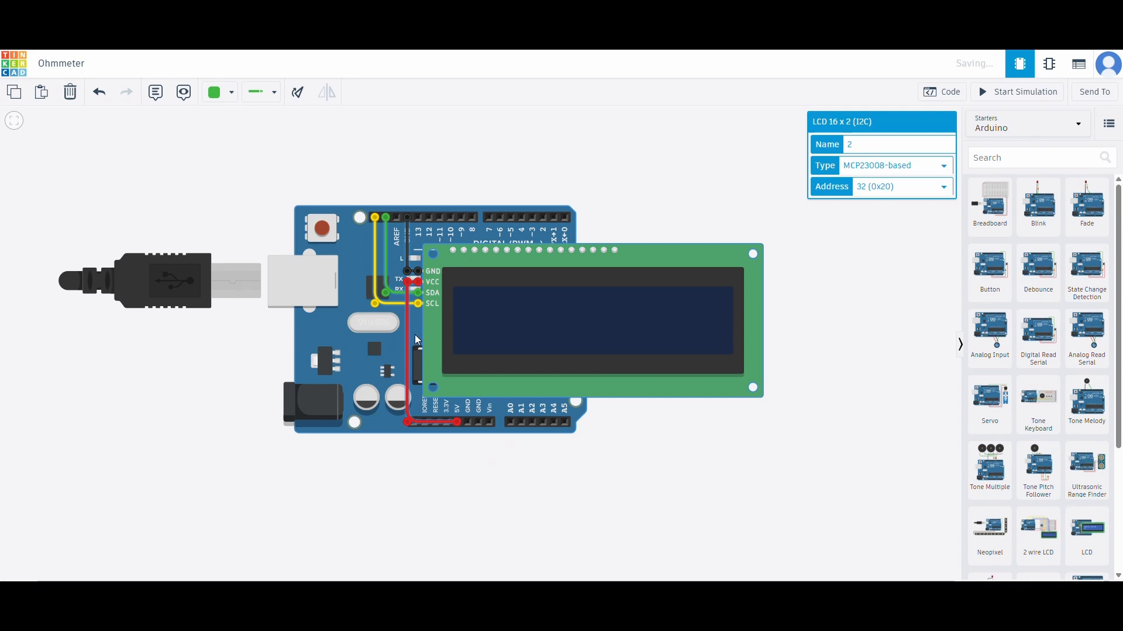
left_click(825, 352)
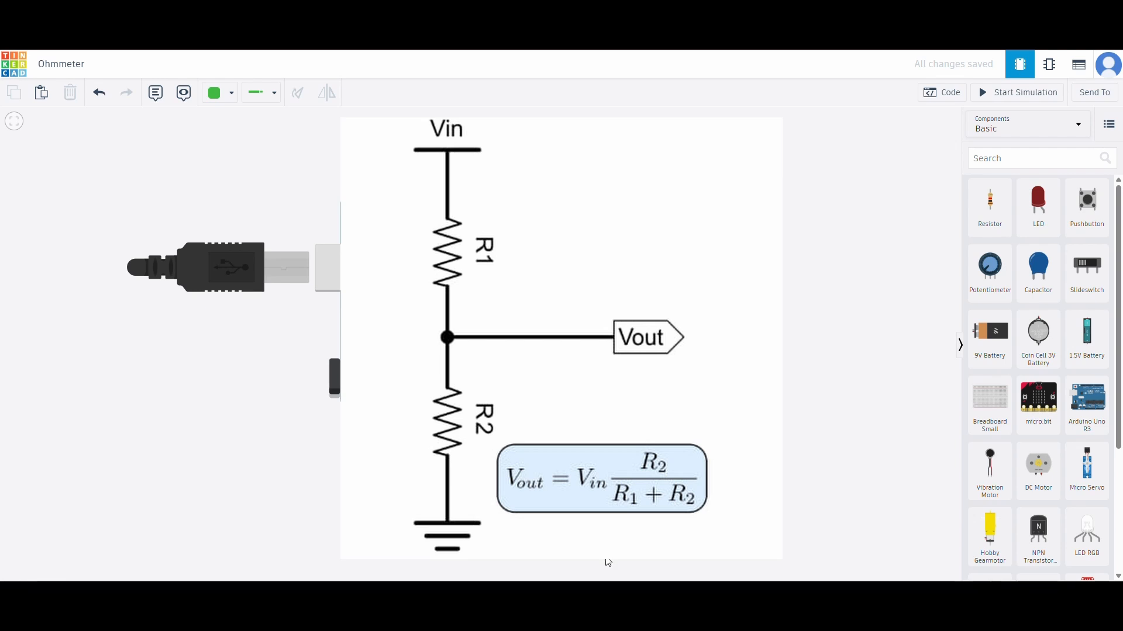
Search the components for "bread" and place a Breadboard Mini directly below the Arduino.
left_click(1044, 162)
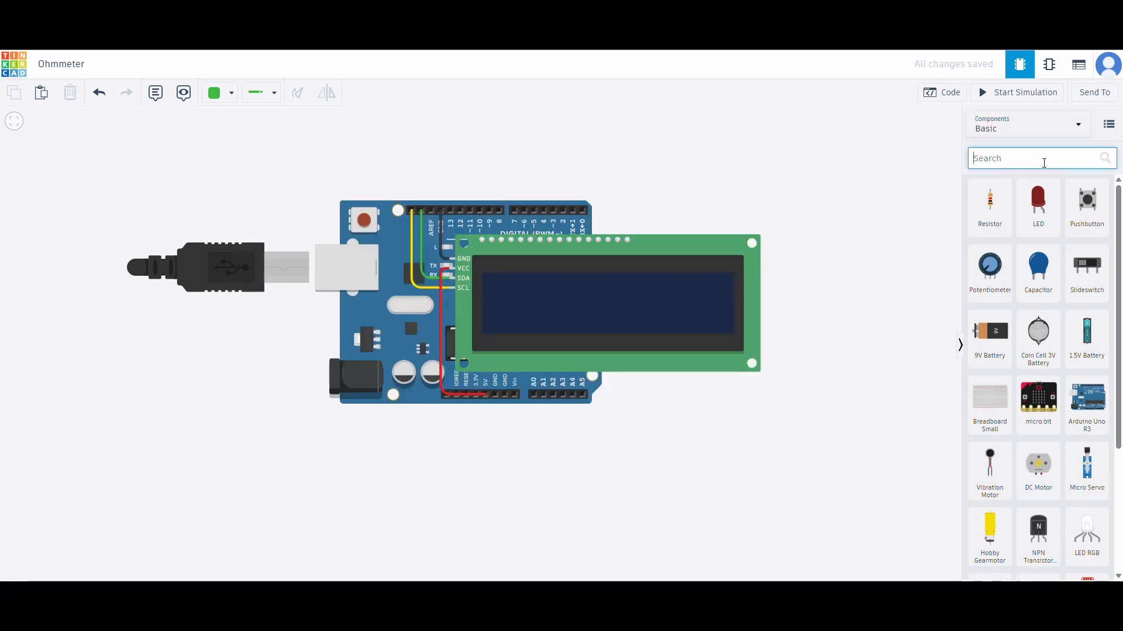
type("bread")
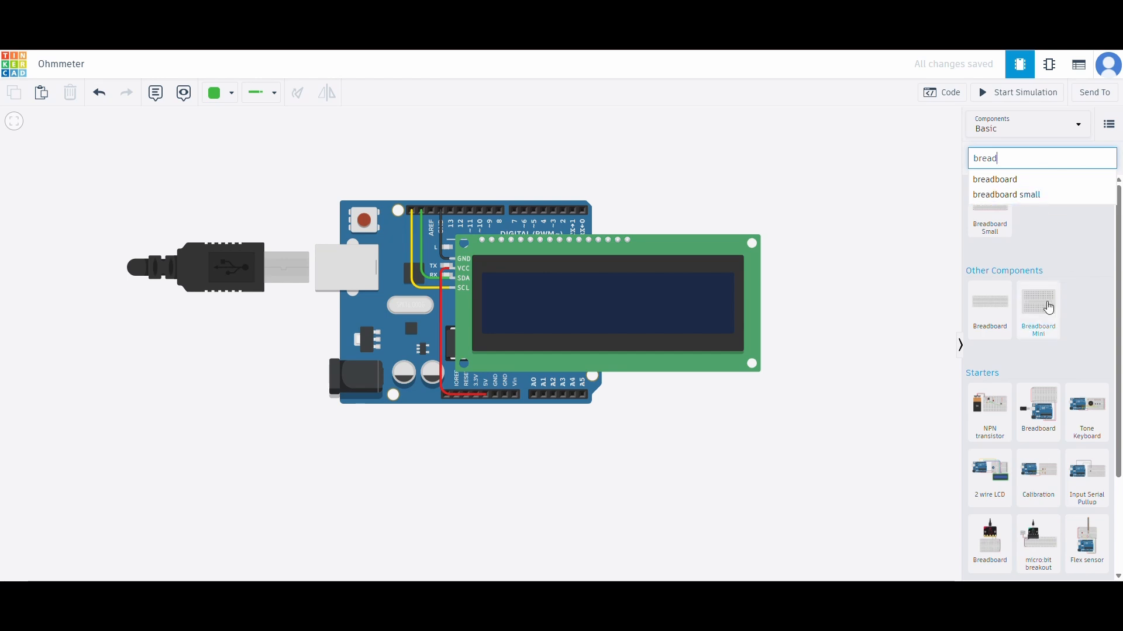
left_click_drag(1041, 319, 520, 487)
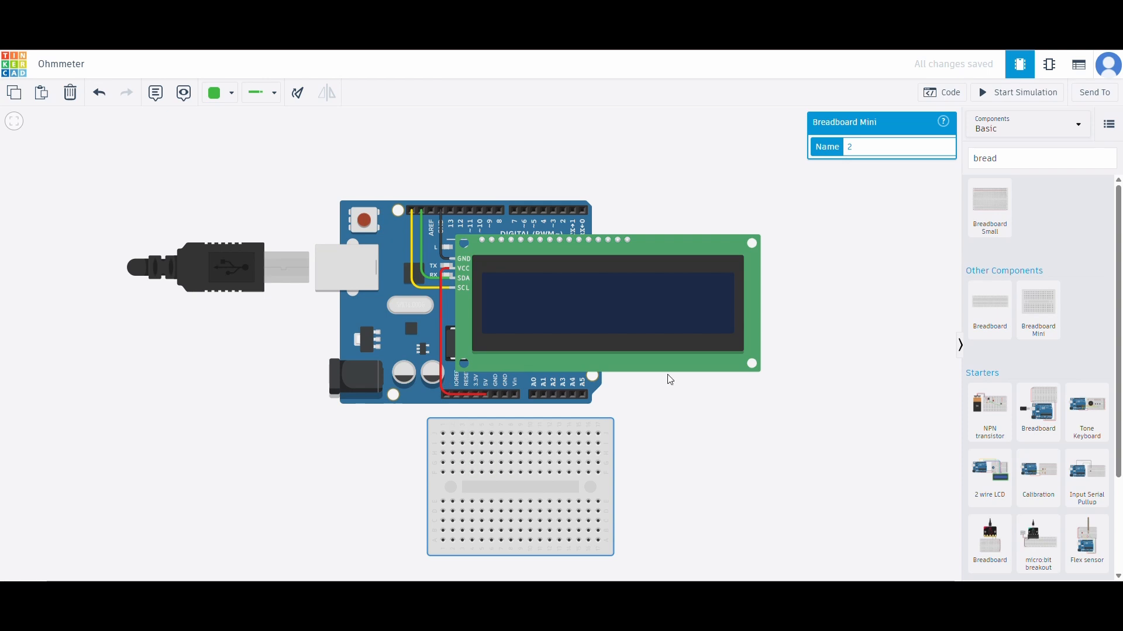
Place a resistor from the basic components on the upper half of the mini breadboard.
left_click(1047, 125)
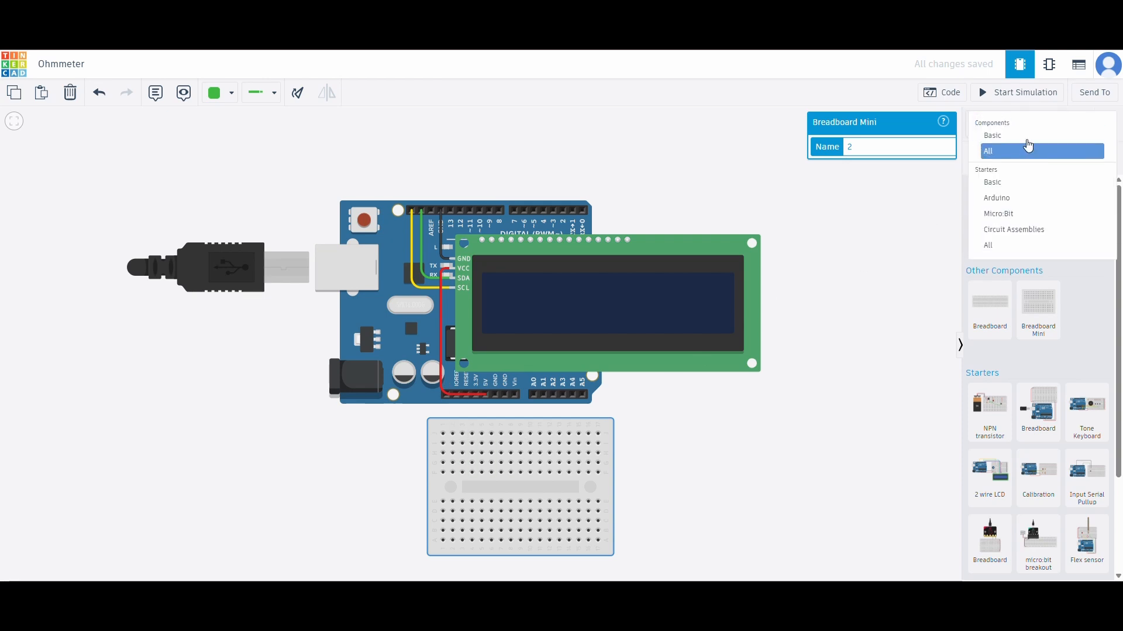
left_click(1006, 135)
left_click_drag(990, 201, 479, 463)
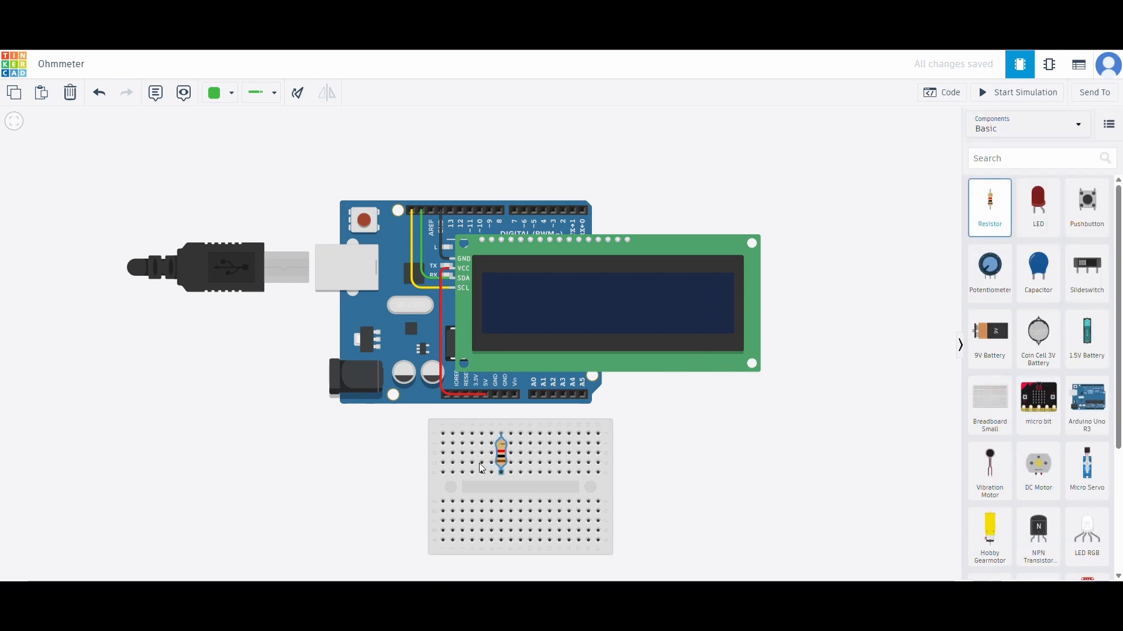
Set the resistor to 2 kΩ and reposition it horizontally, four columns further right on the breadboard.
left_click(497, 461)
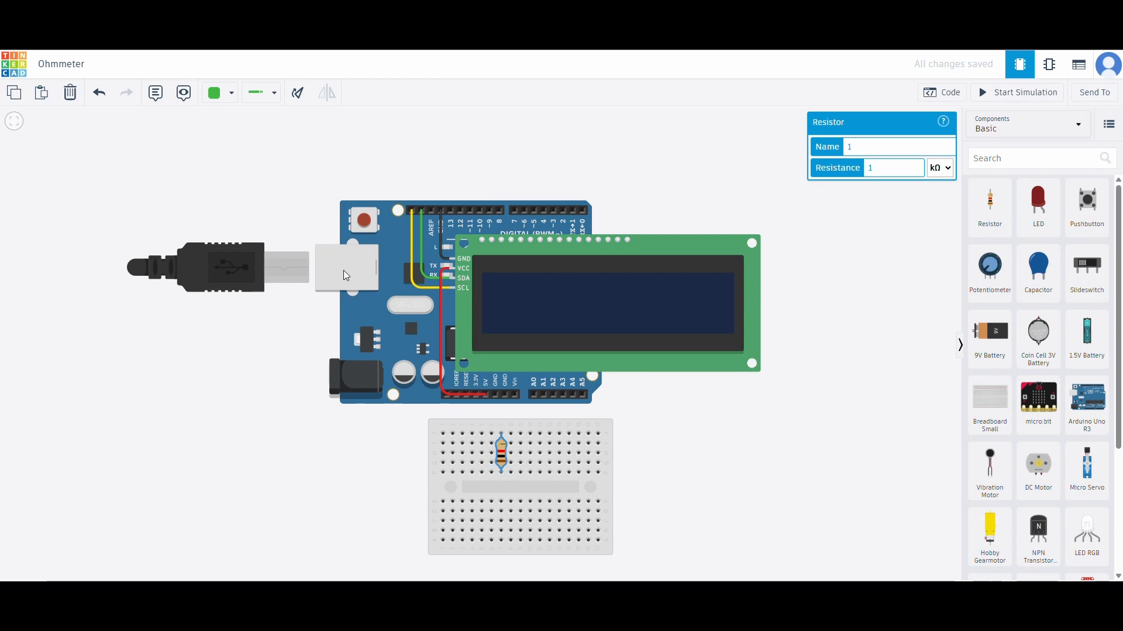
double_click(870, 167)
type("2")
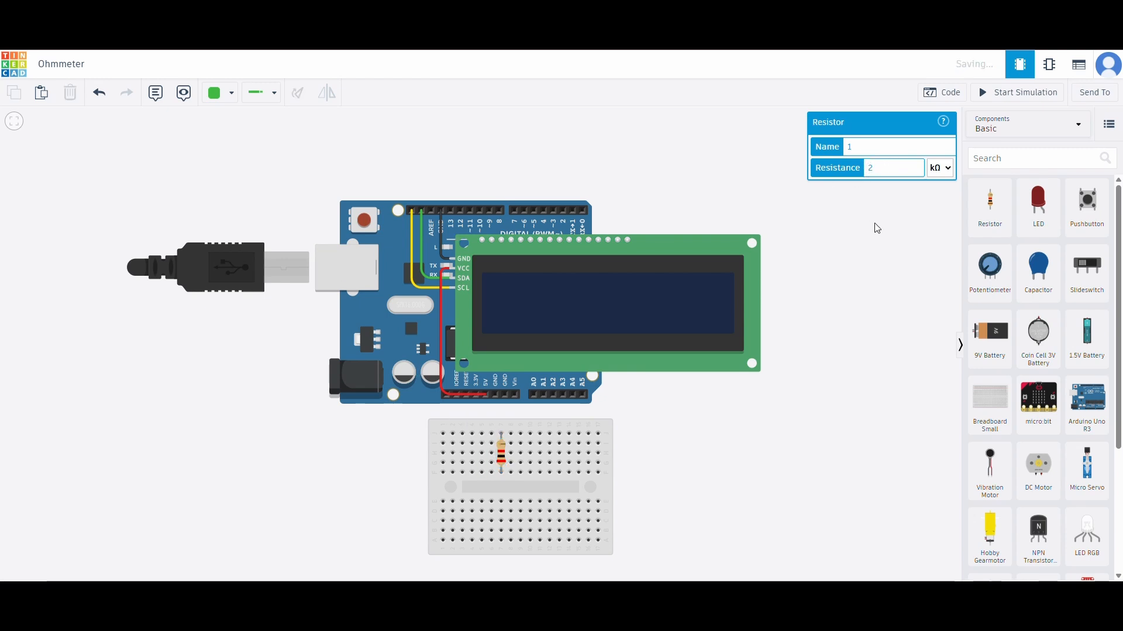
left_click(877, 229)
left_click_drag(507, 453, 547, 455)
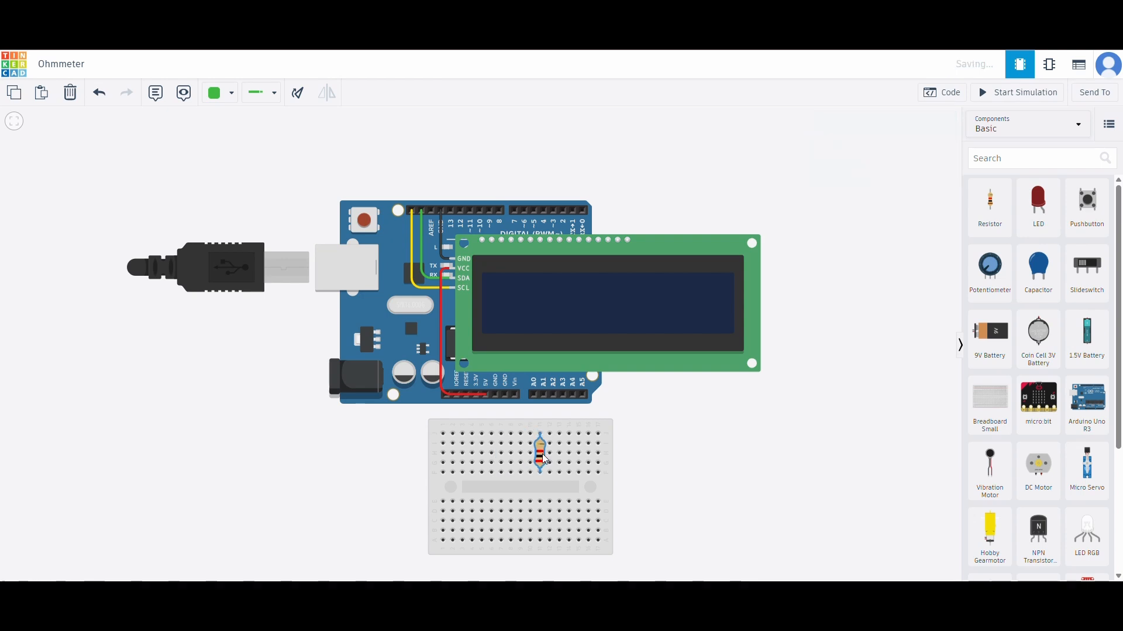
left_click(303, 98)
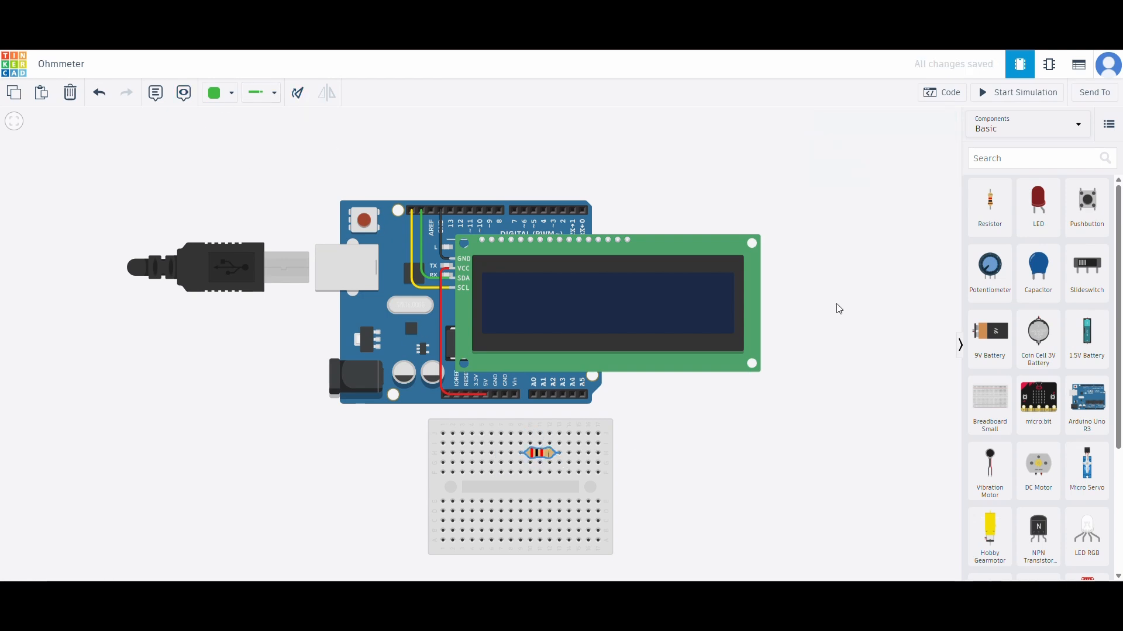
Add a second resistor horizontally on the breadboard, its right end sharing a column with the 2 kΩ resistor's left end.
left_click_drag(988, 209, 490, 456)
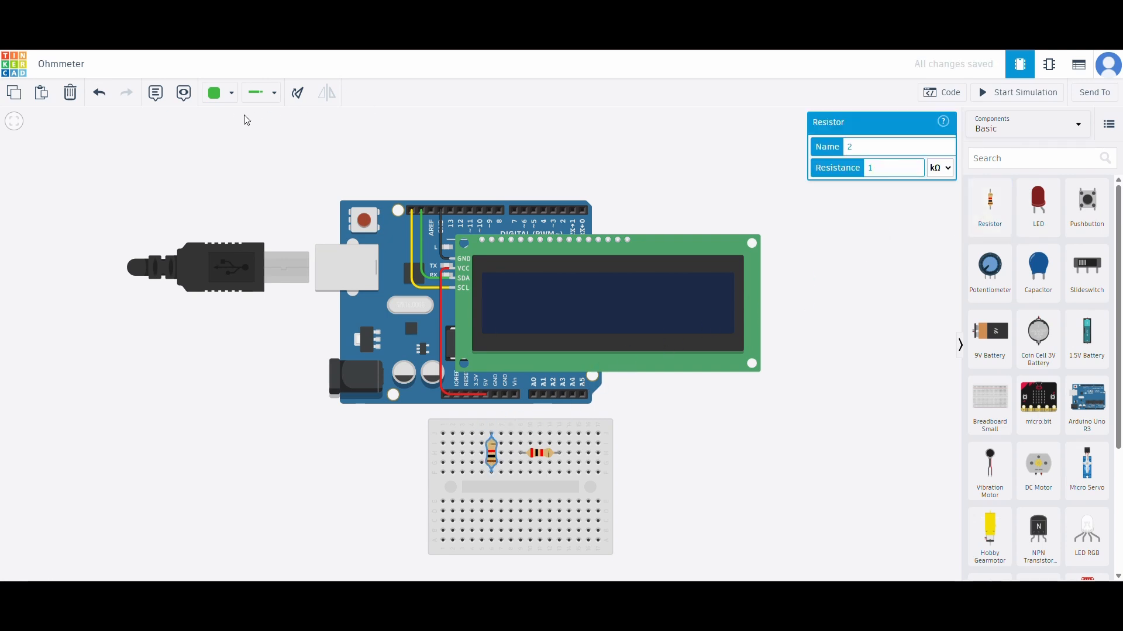
left_click(300, 95)
left_click(298, 98)
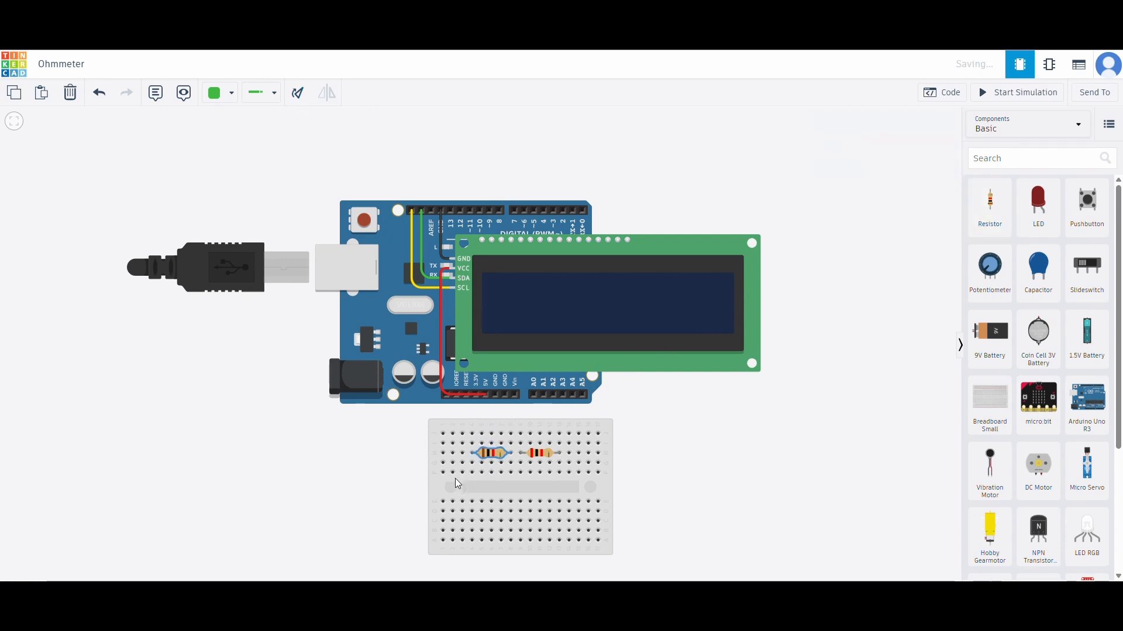
left_click_drag(499, 458, 509, 467)
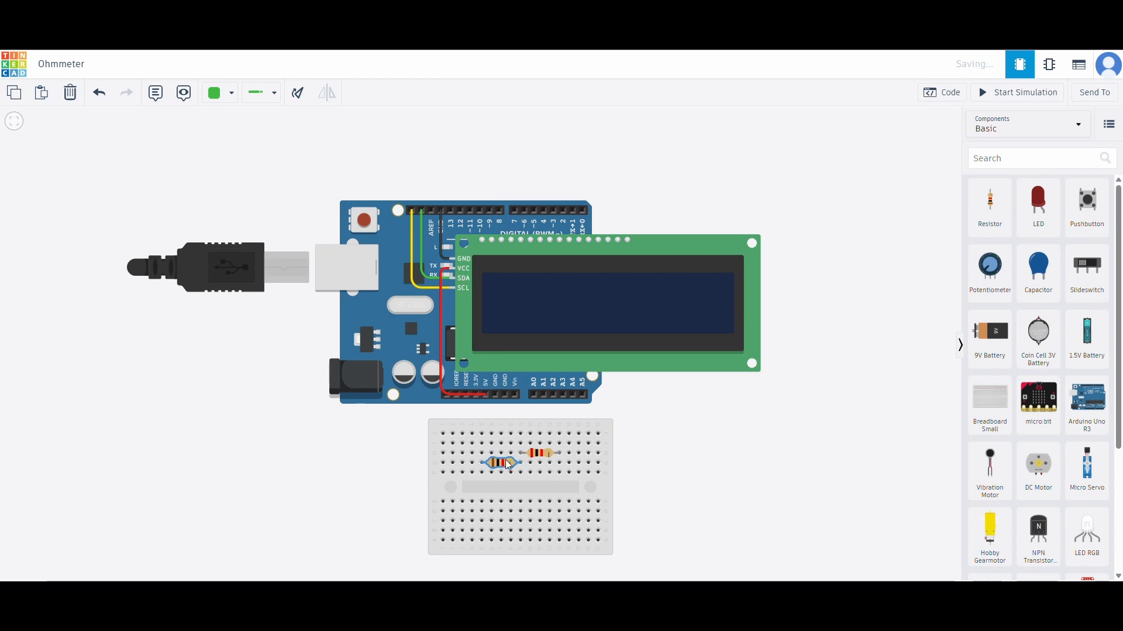
Set the second resistor's resistance to 5 kΩ.
left_click(542, 453)
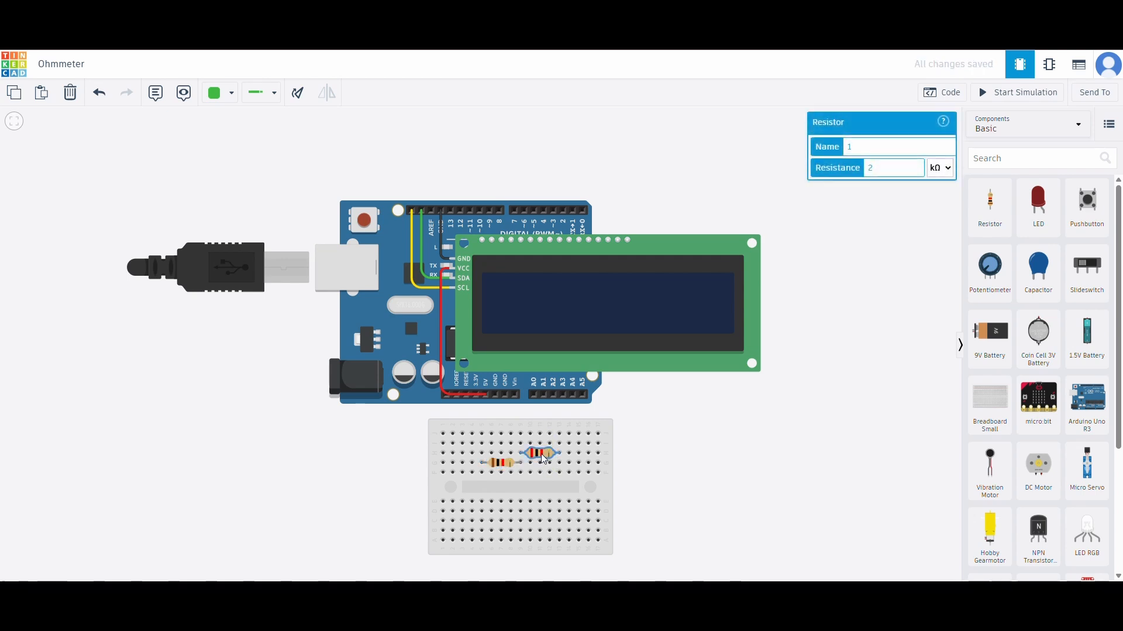
left_click(500, 468)
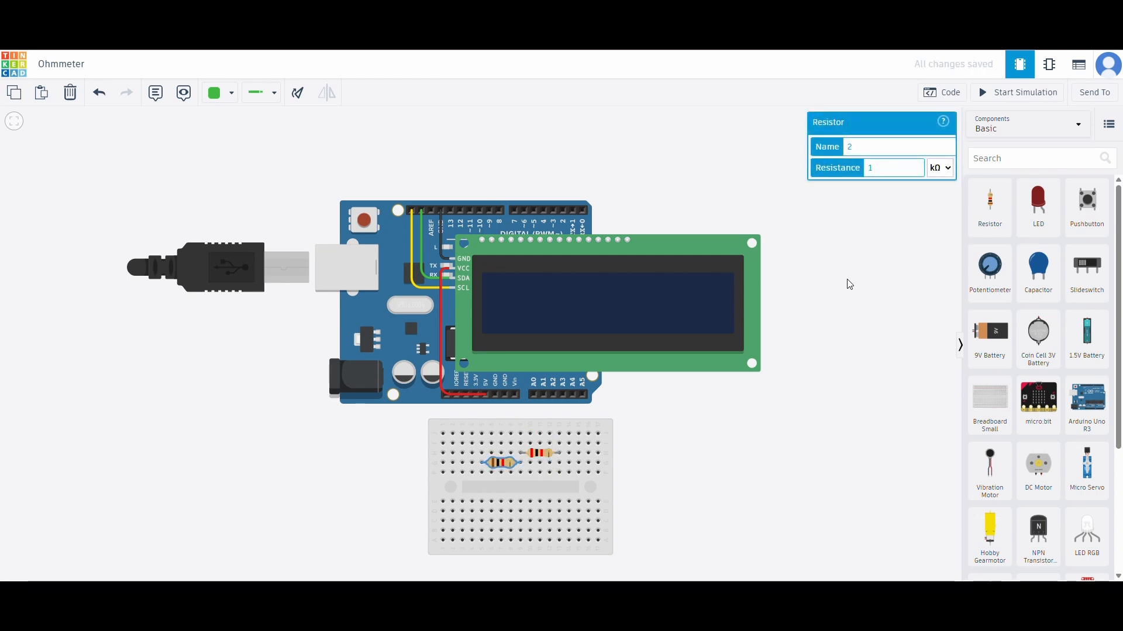
double_click(866, 166)
type("5")
Wire A0 to the resistors' shared column, 5V to the 5 kΩ resistor's free end, and GND to the 2 kΩ resistor's free end.
left_click(533, 394)
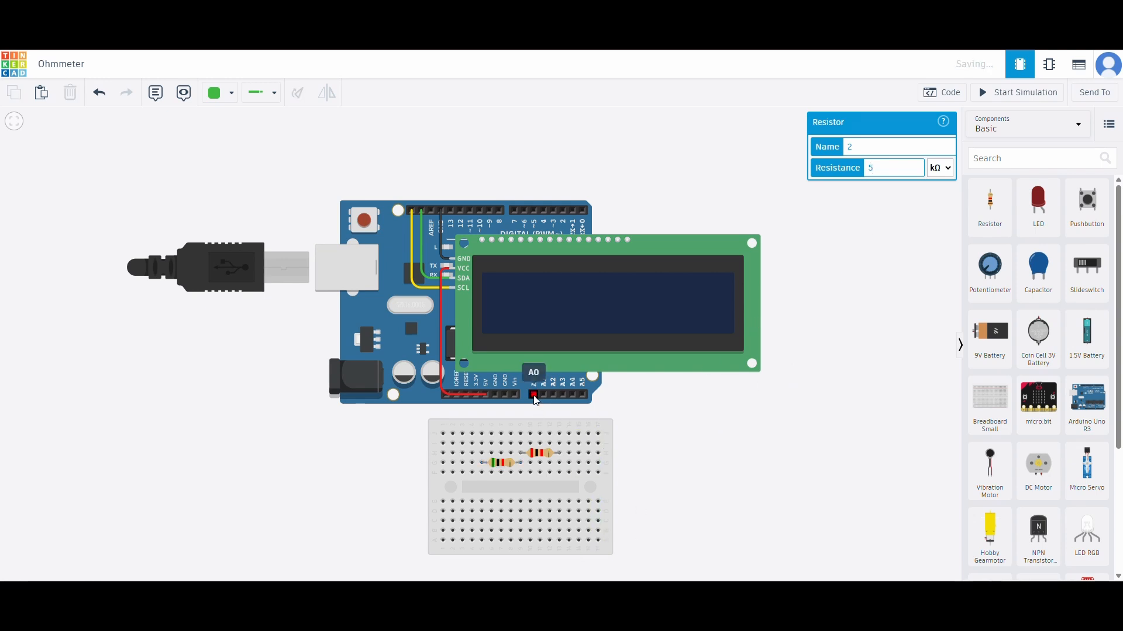
left_click(521, 443)
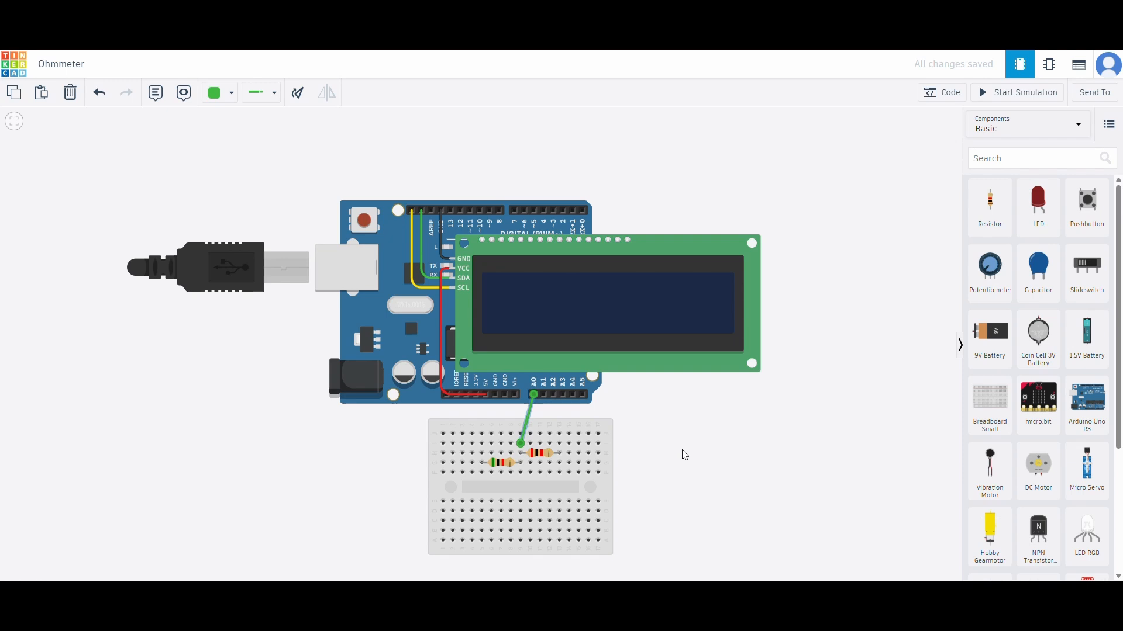
left_click(486, 393)
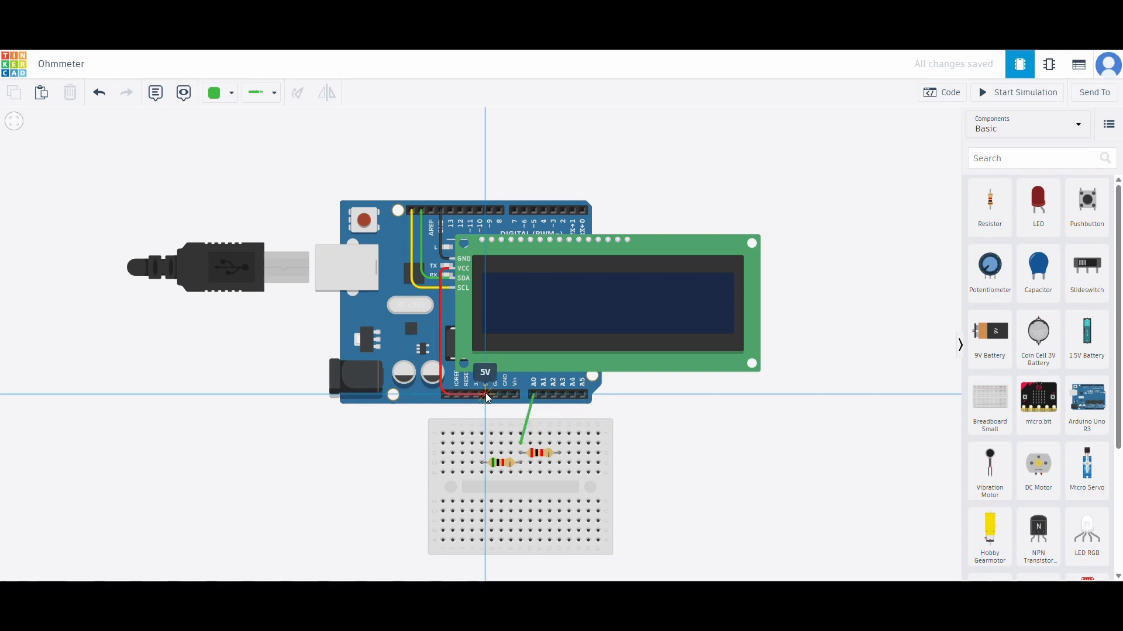
left_click(483, 443)
left_click(559, 433)
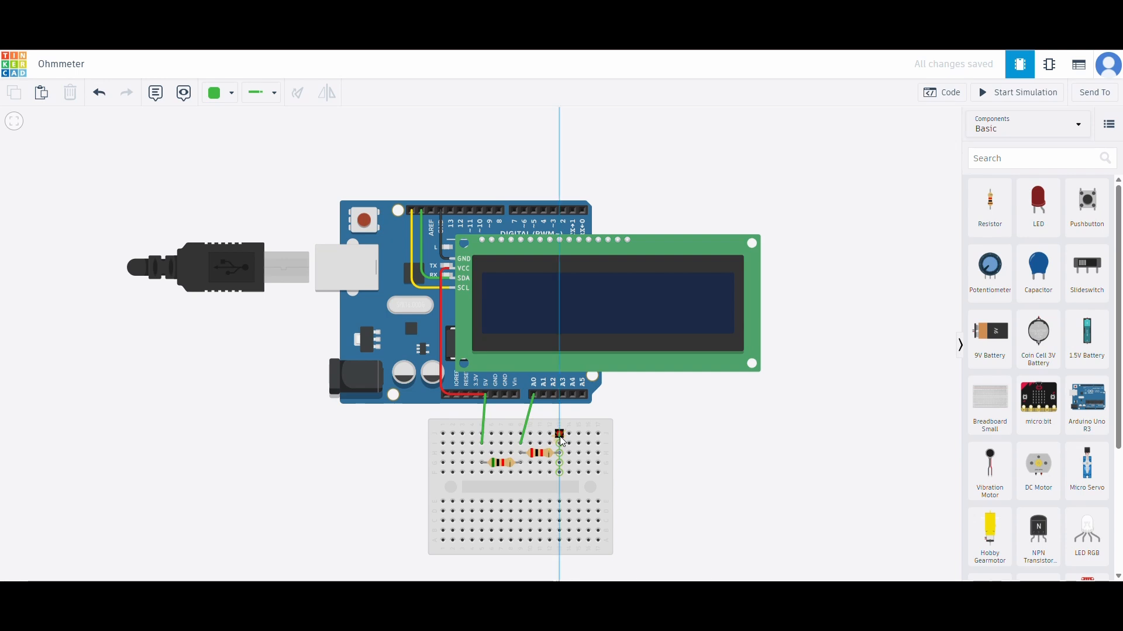
left_click(506, 400)
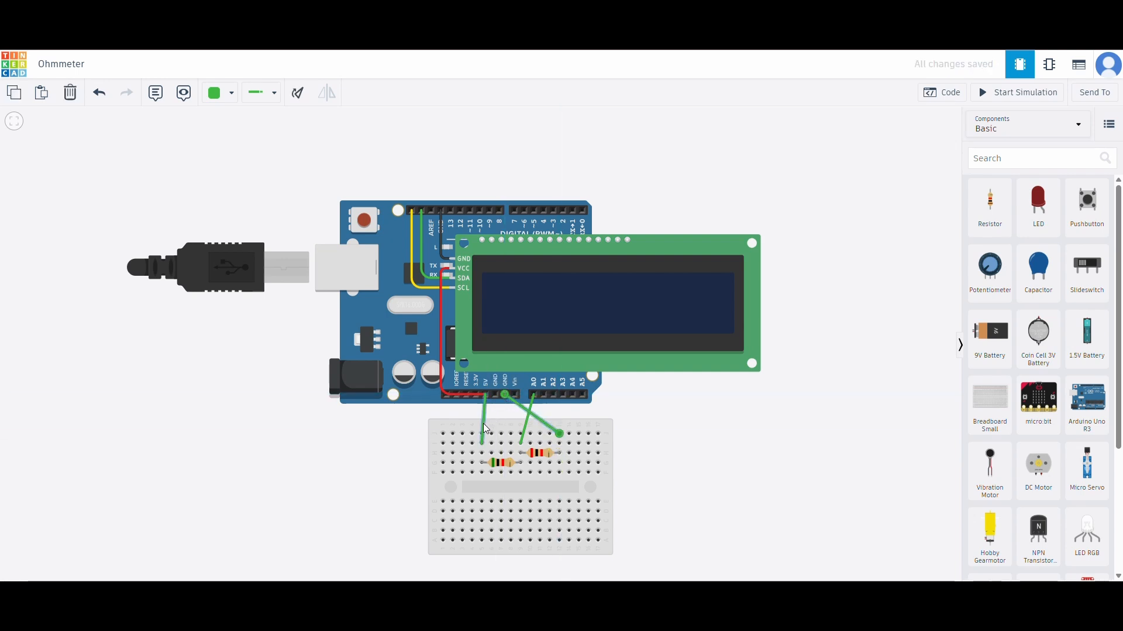
Colour the 5V breadboard wire red and the GND breadboard wire black.
left_click(483, 423)
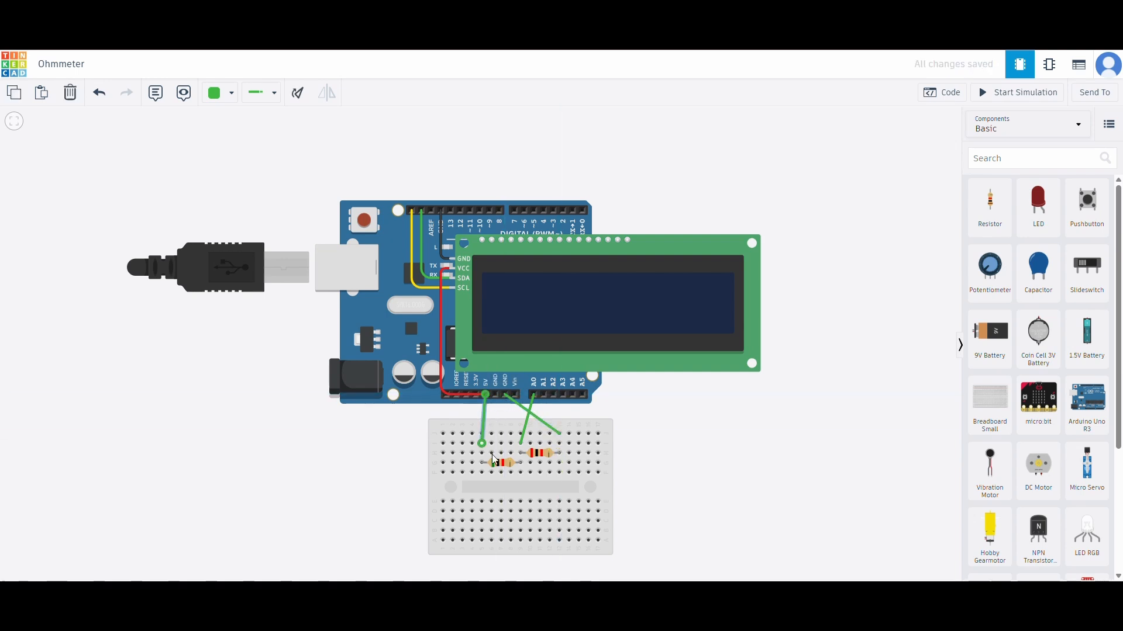
left_click(221, 93)
left_click(248, 160)
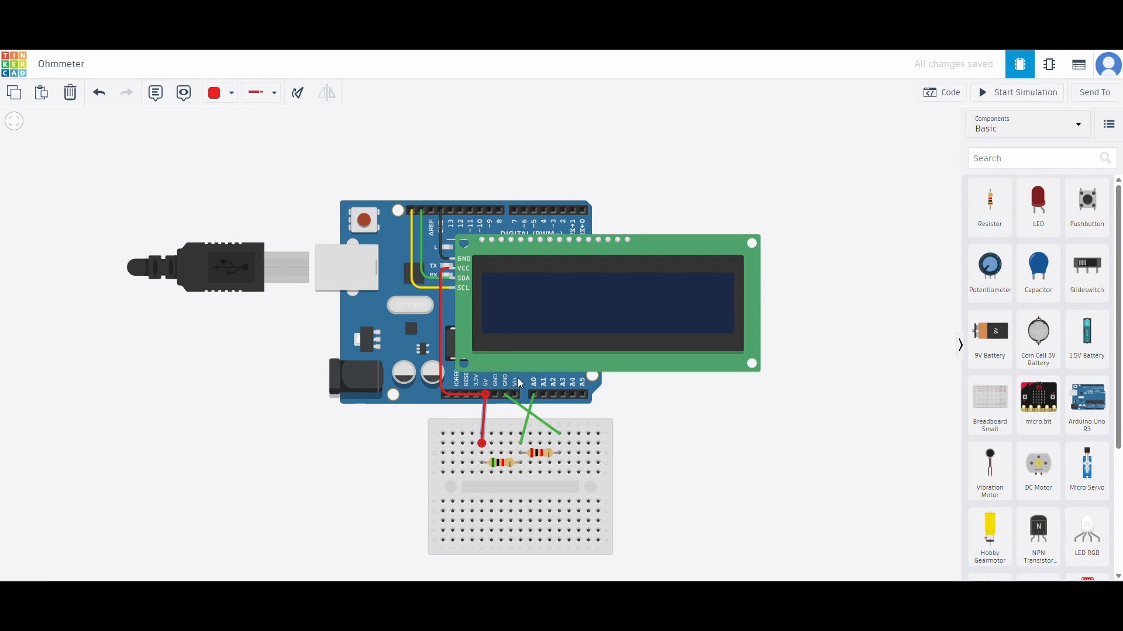
left_click(513, 401)
left_click(221, 94)
left_click(243, 133)
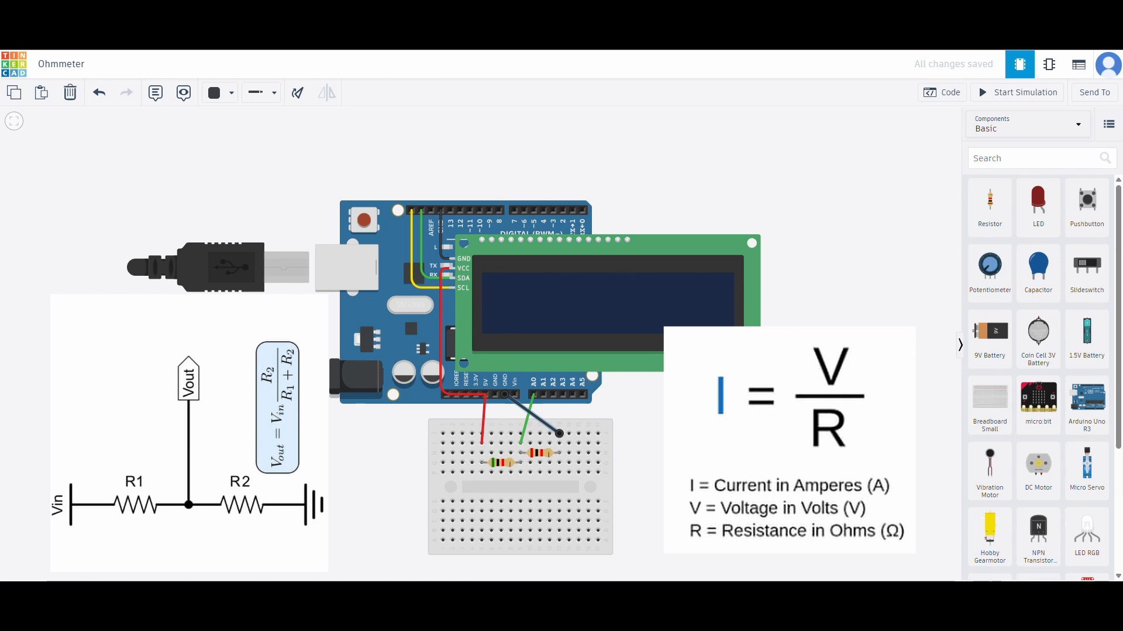
left_click(651, 185)
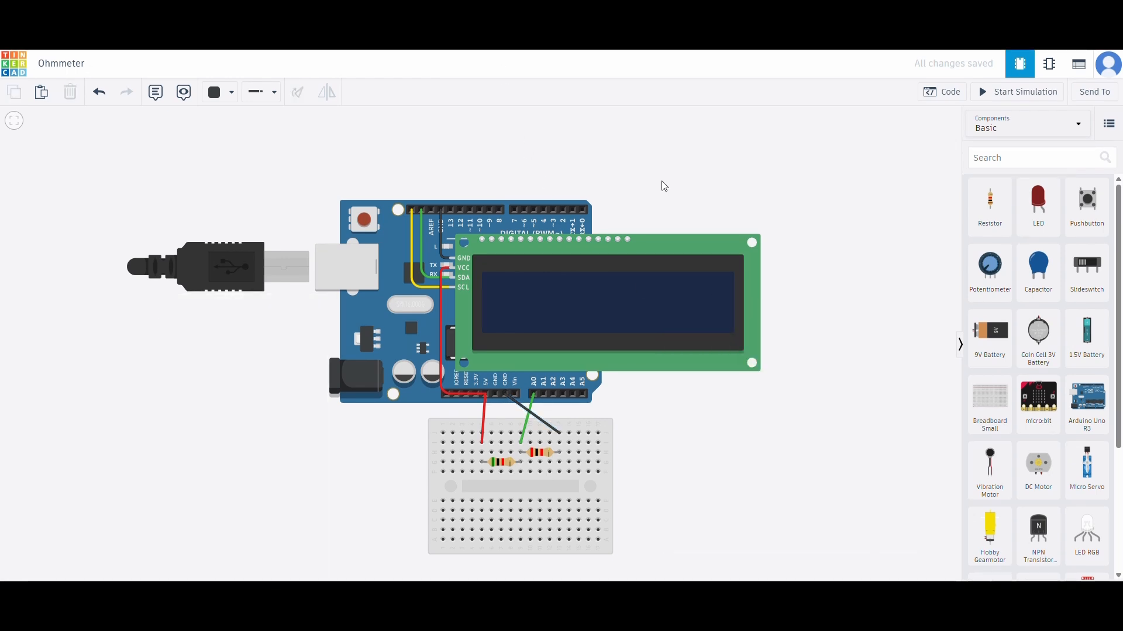
Open the Arduino's code and switch the editor from blocks to text, discarding the existing blocks.
left_click(938, 93)
left_click(860, 119)
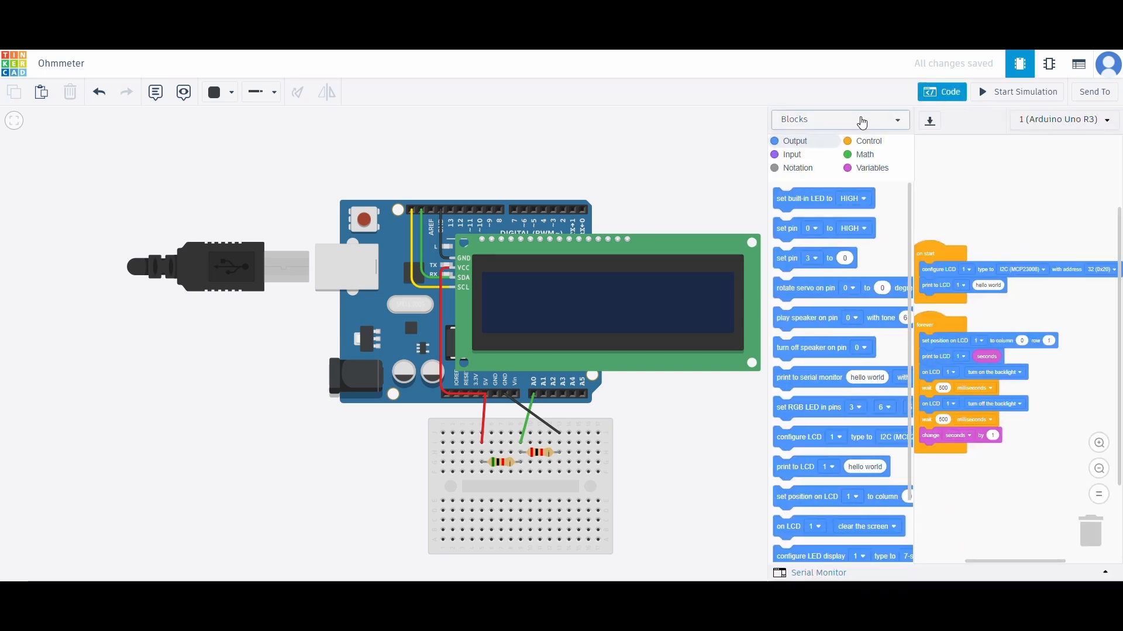
left_click(856, 175)
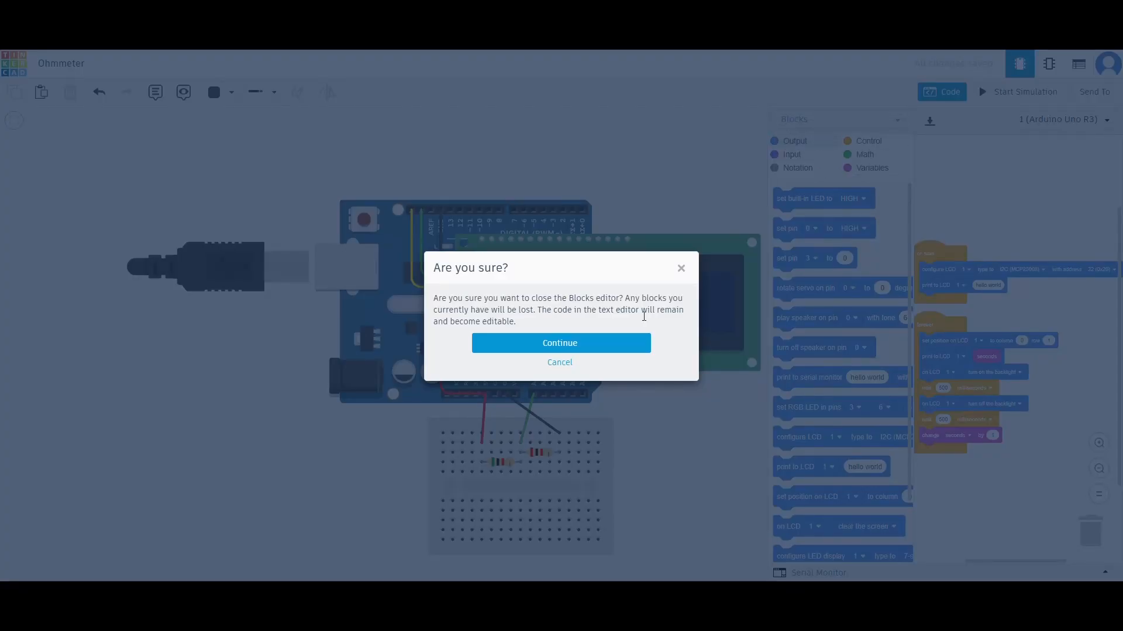
left_click(607, 347)
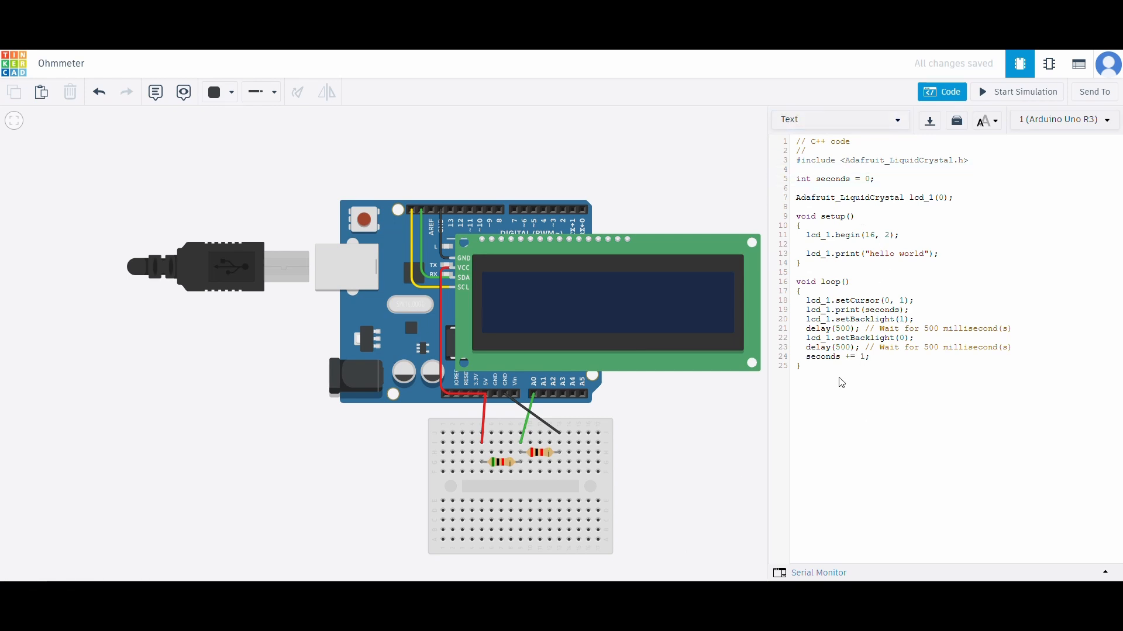
Replace all the code with an ohmmeter sketch that reads A0, calculates R1 from Vin 5.0 and R2 2000.0, and prints it on the LCD.
left_click_drag(834, 380, 798, 150)
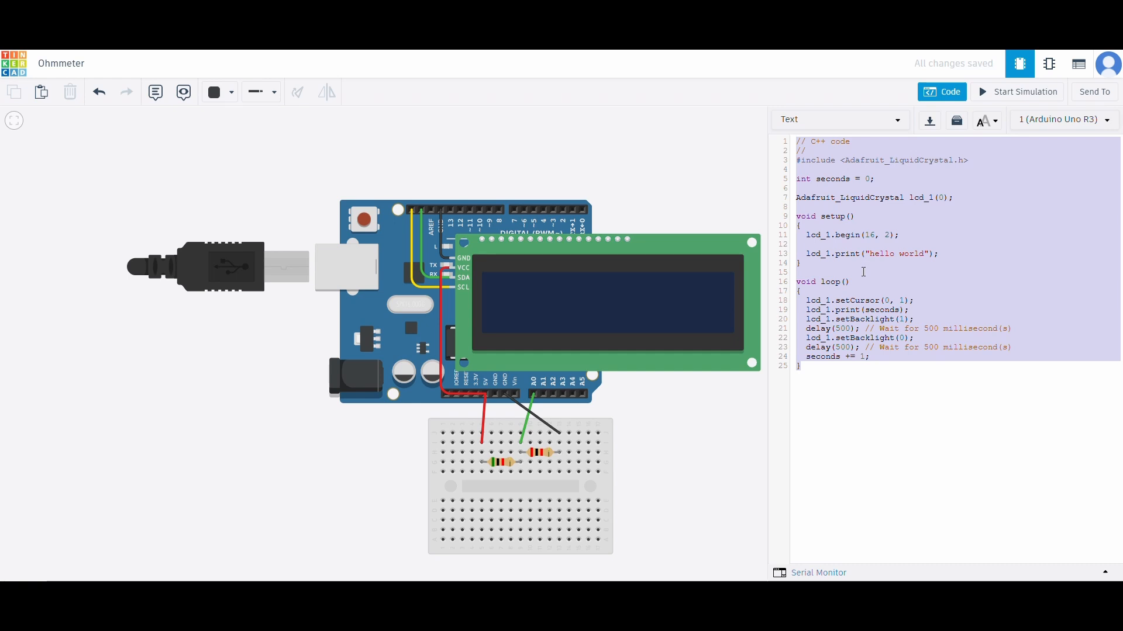
type("#include <Adafruit_LiquidCrystal.h>  Adafruit_LiquidCrystal lcd(0);  // Initialize the LCD  const int analogPin = A0; const float Vin = 5.0; const float R2 = 2000.0;  // 2kΩ known resistor float R1 = 0;  // Store calculated resistance  void setup() {     lcd.begin(16, 2);     lcd.print(\"Ohmmeter Ready!\");     delay(2000);  // Give time for setup message      int raw = analogRead(analogPin);  // Read once      if (raw > 0) {  // Avoid division by zero         float Vout = (Vin * raw) / 1023.0;         R1 = ((R2 * (Vin - Vout)) / Vout);          lcd.clear();         lcd.setCursor(0, 0);         lcd.print(\"R1: \");         lcd.print(R1);         lcd.print(\" Ohm\");     } else {         lcd.clear();         lcd.setCursor(0, 0);         lcd.print(\"Error: Vout=0\");     }      lcd.setBacklight(1);  // Keep backlight ON }  void loop() {     // Loop is empty to prevent re-measuring }")
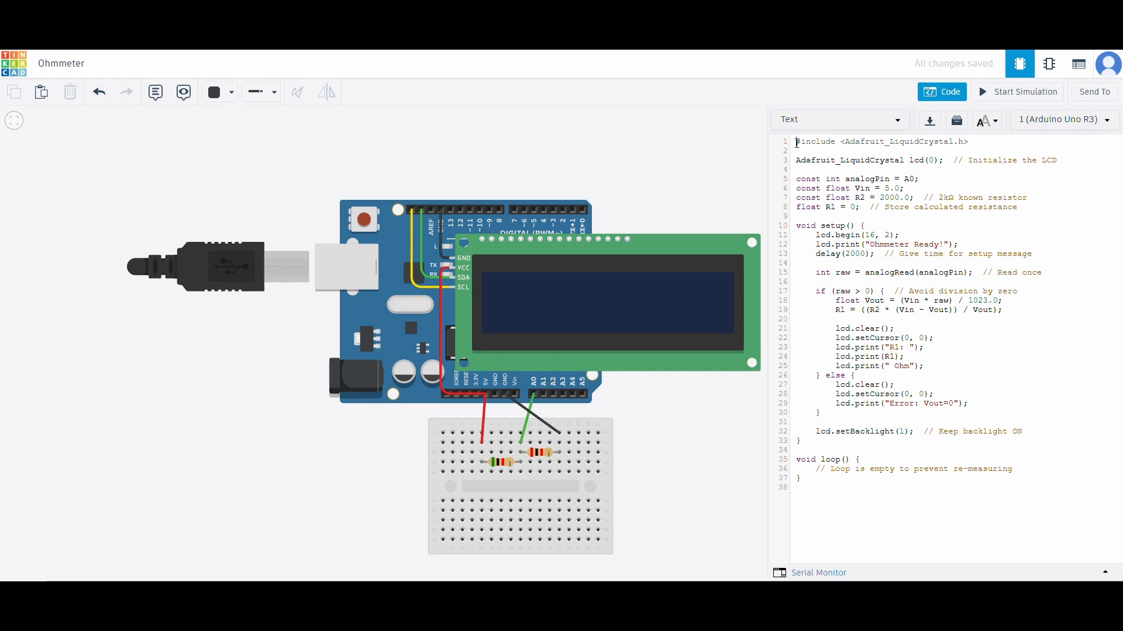
Review the sketch's declarations and LCD setup, the analogRead line, and the block that calculates and prints R1.
left_click_drag(797, 142, 1047, 257)
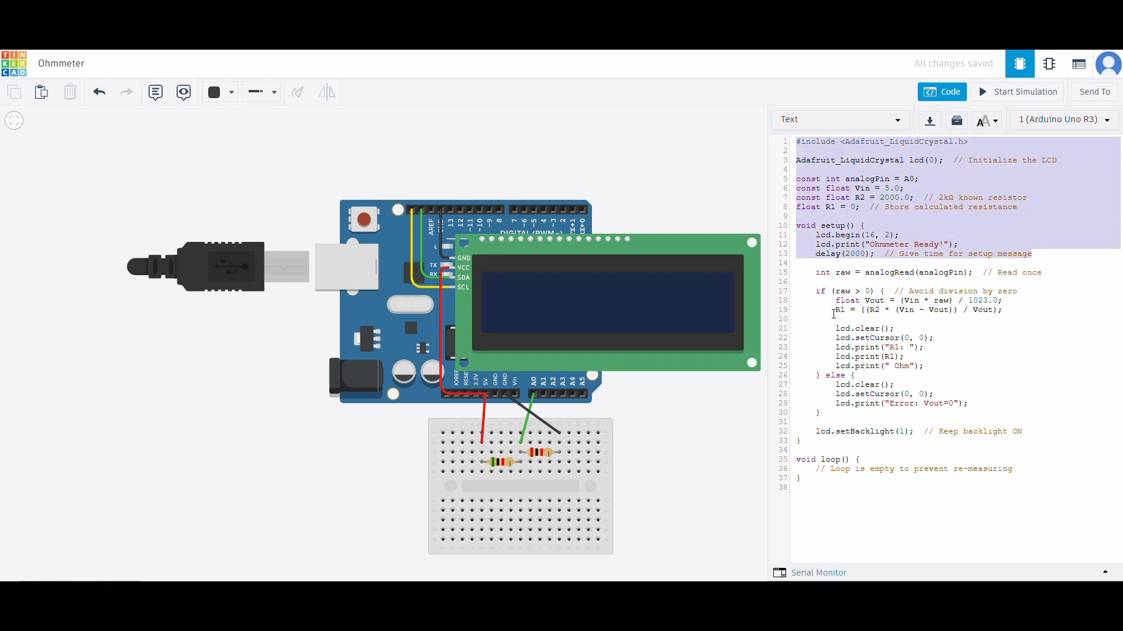
left_click(819, 272)
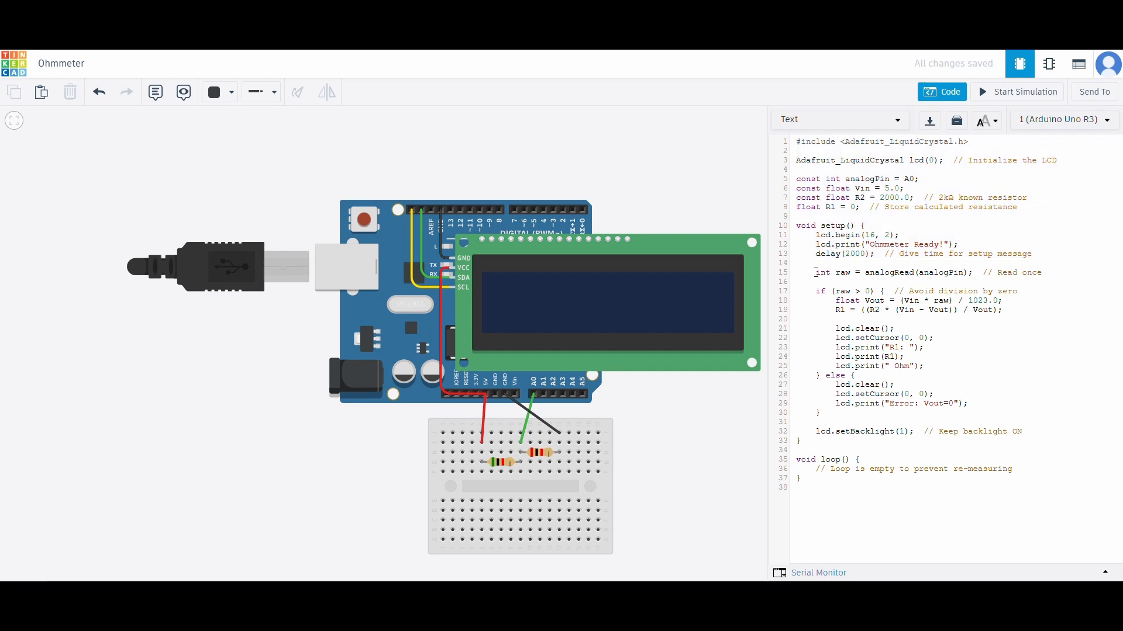
left_click_drag(819, 272, 859, 272)
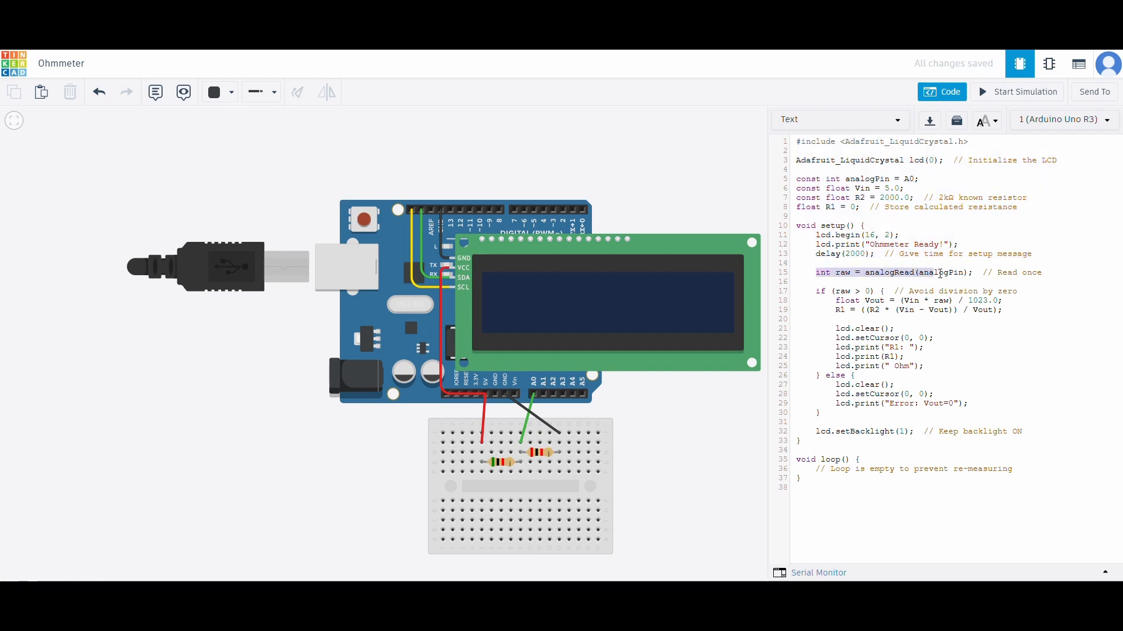
left_click_drag(941, 273, 974, 272)
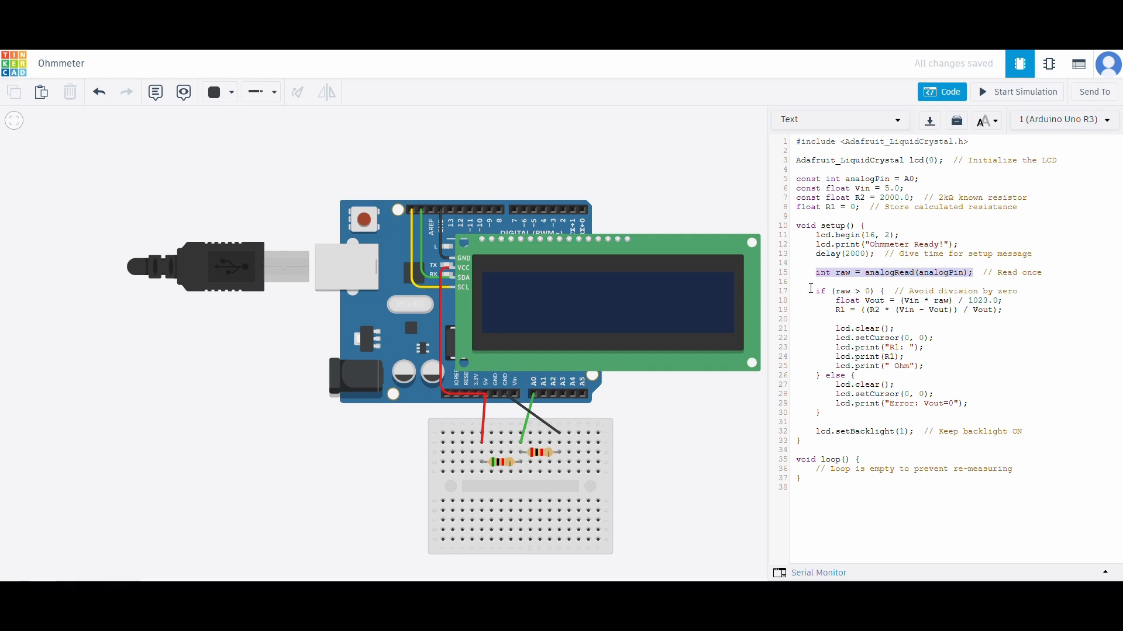
left_click(934, 367)
left_click_drag(934, 367, 796, 292)
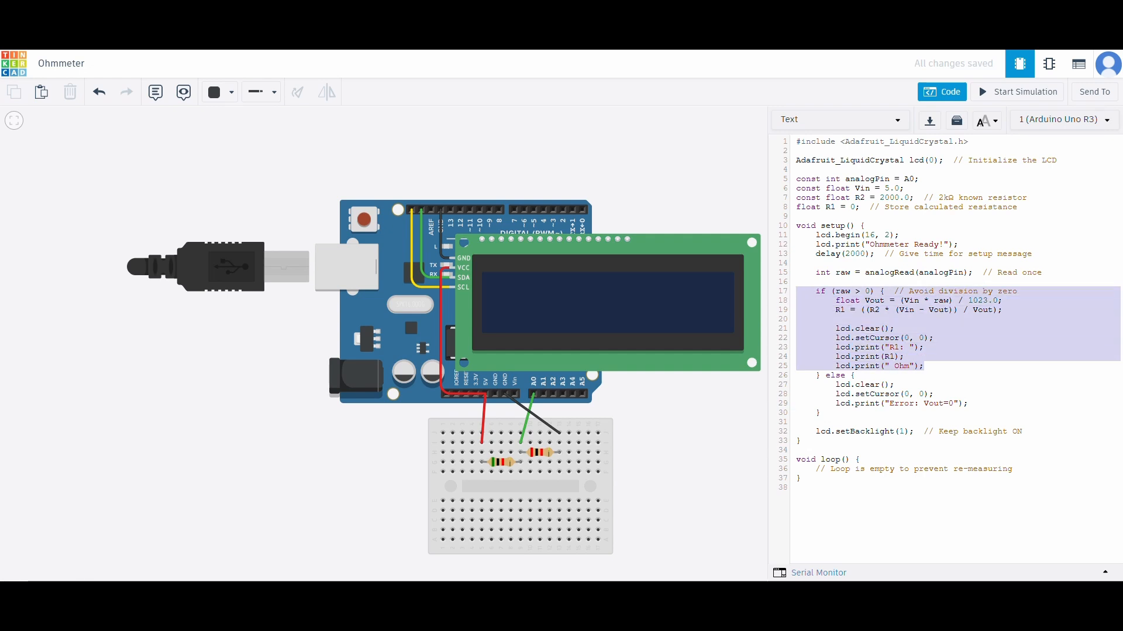
left_click(996, 334)
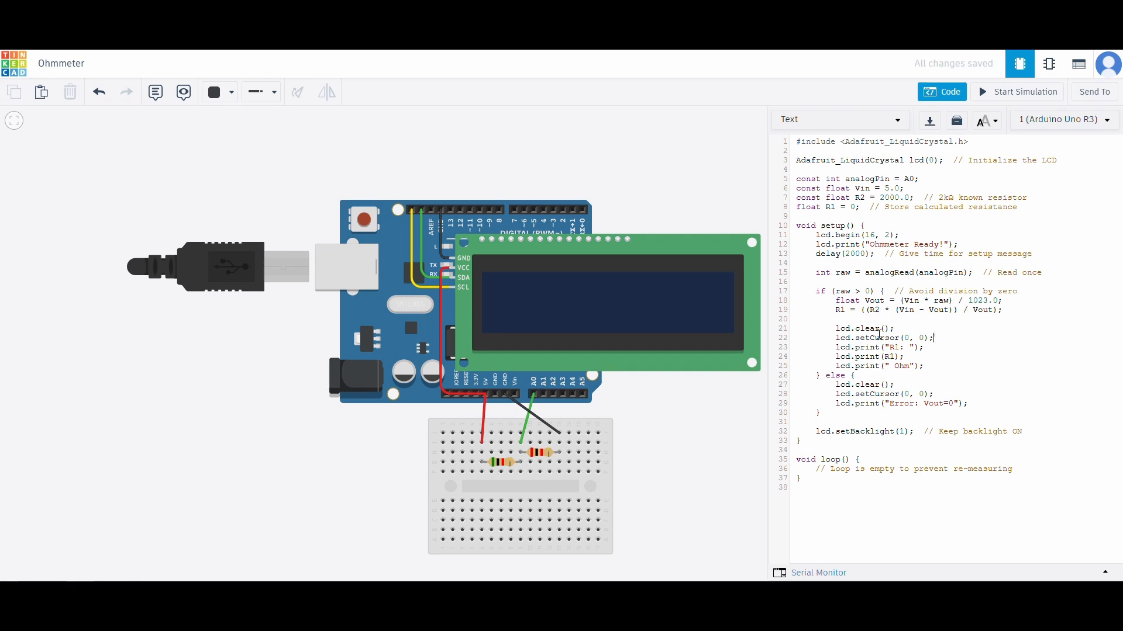
Run the simulation and compare the LCD reading with the resistance set on the resistor wired to 5V.
left_click(1021, 93)
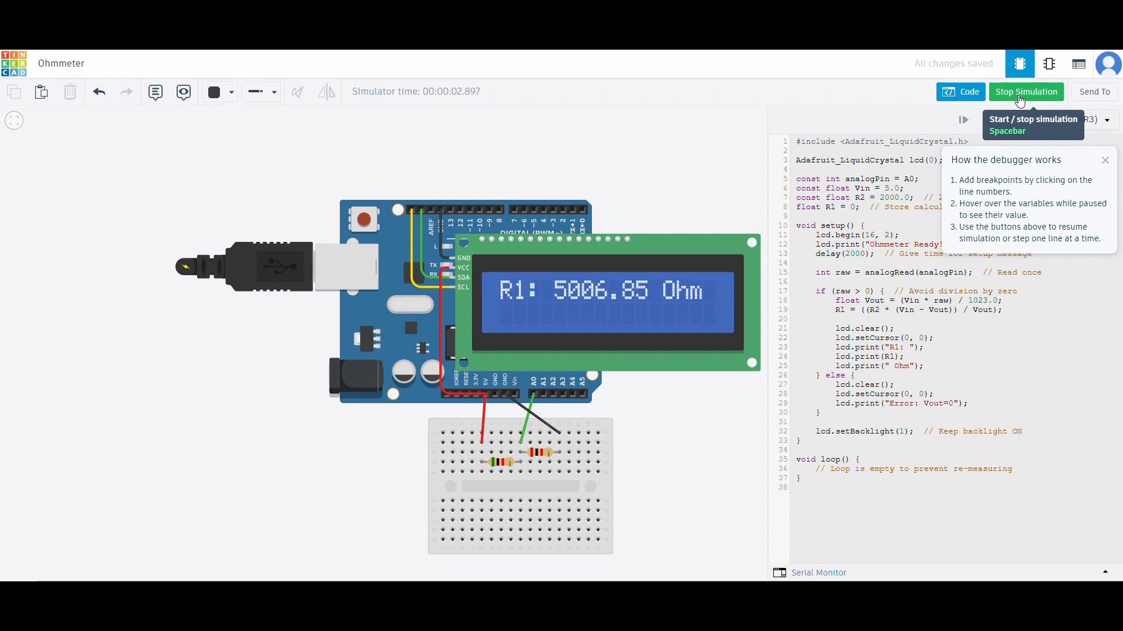
left_click(501, 464)
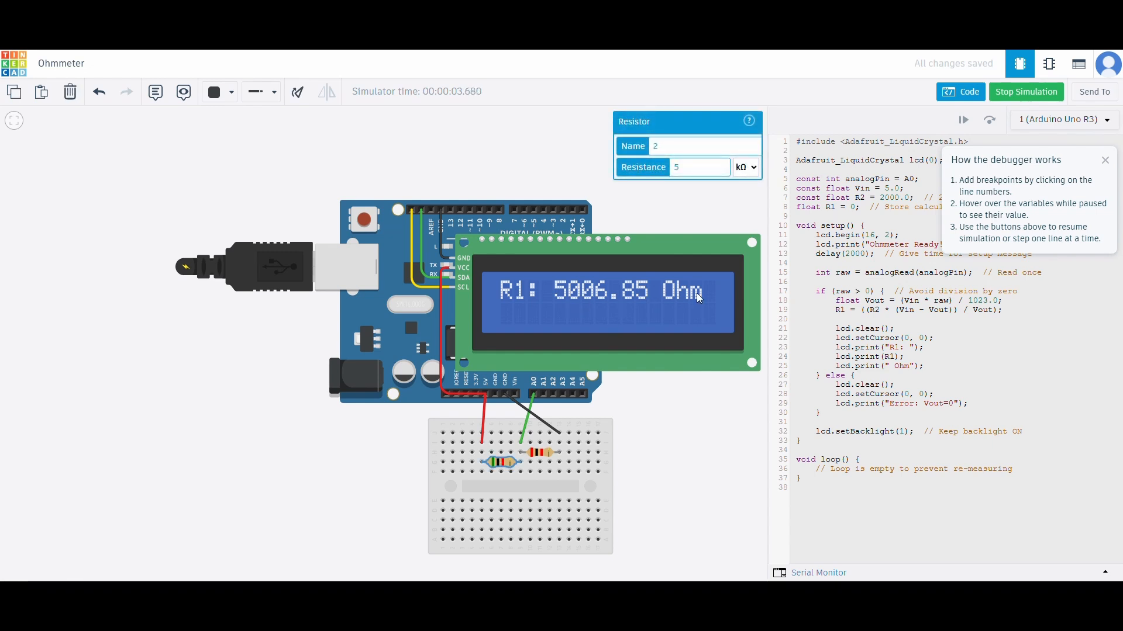
Set the resistance of the resistor wired to 5V to 3 kΩ and restart the simulation.
left_click(695, 163)
key("BackSpace")
type("3")
left_click(1022, 94)
left_click(1038, 92)
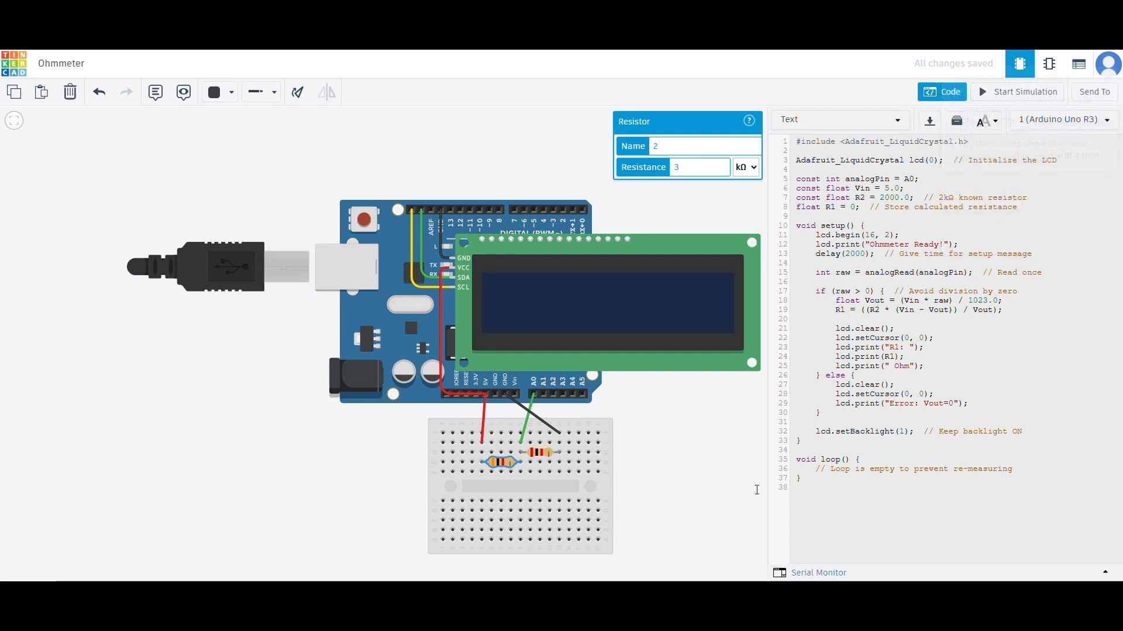